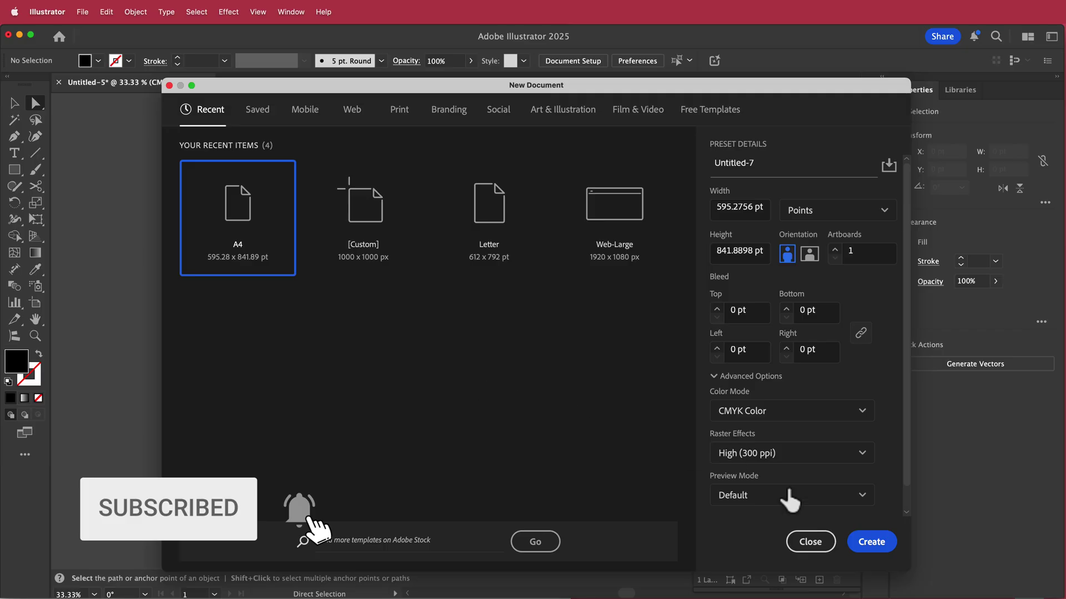
Step: Create the A4 document and draw a black, strokeless rectangle almost filling the page
{"action": "left_click", "coordinate": [872, 542]}
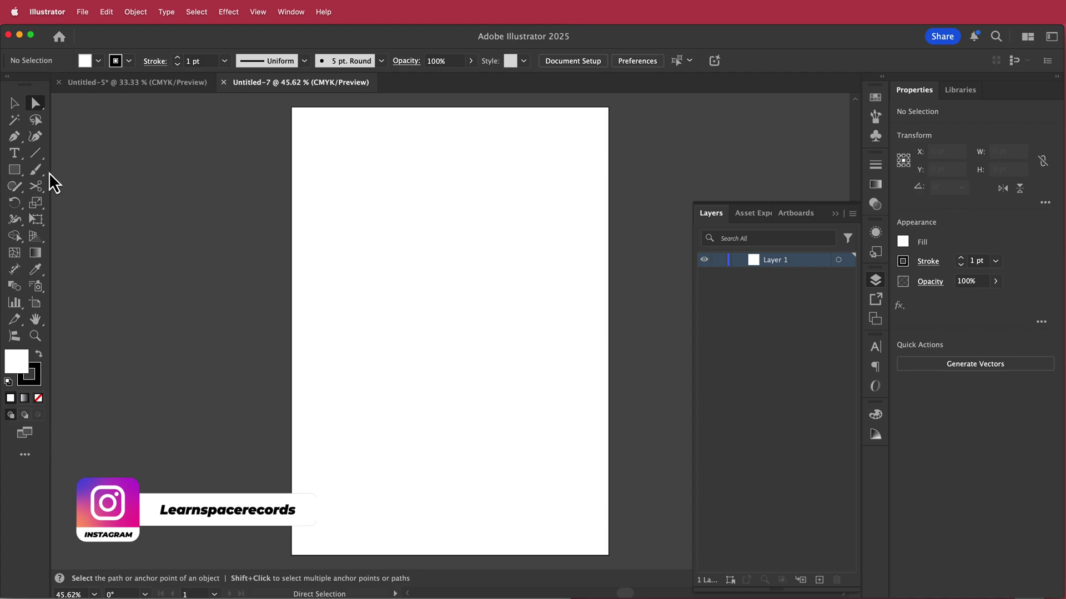
{"action": "left_click_drag", "start_coordinate": [20, 170], "coordinate": [63, 166]}
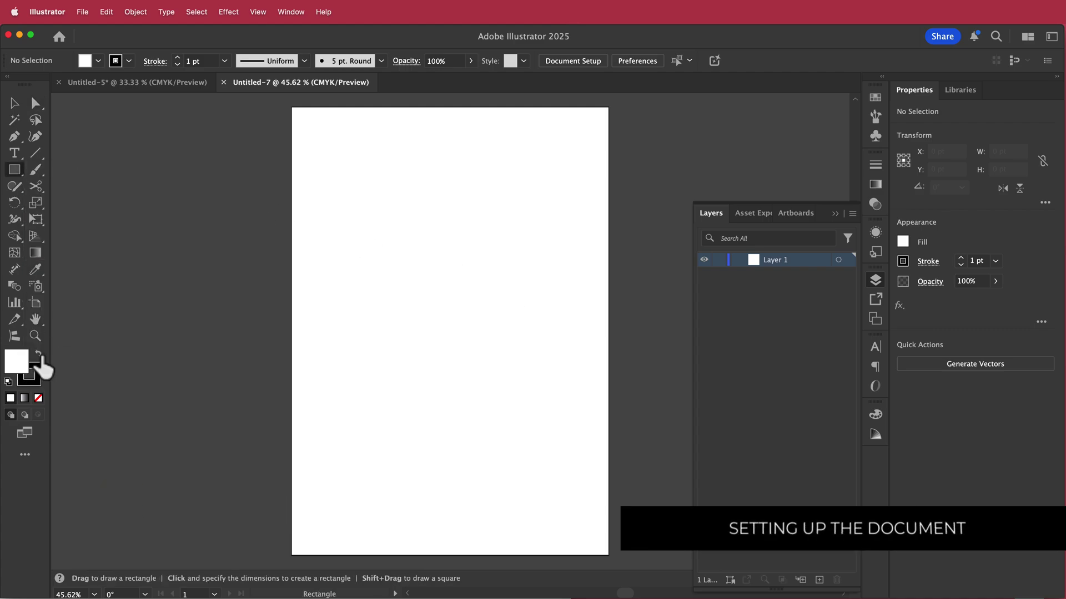
{"action": "left_click", "coordinate": [39, 354]}
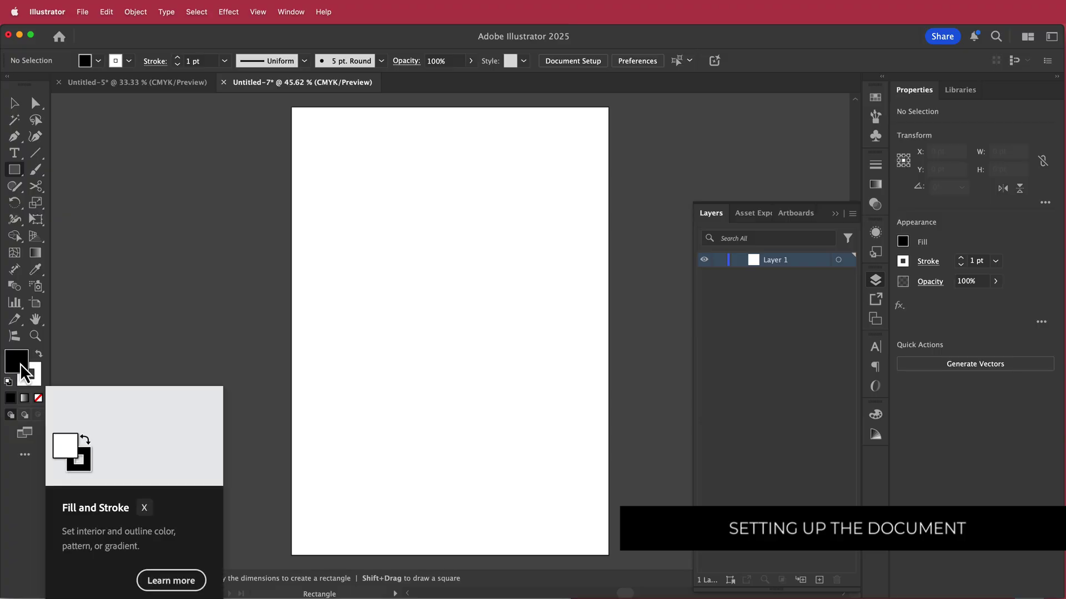
{"action": "left_click", "coordinate": [128, 61]}
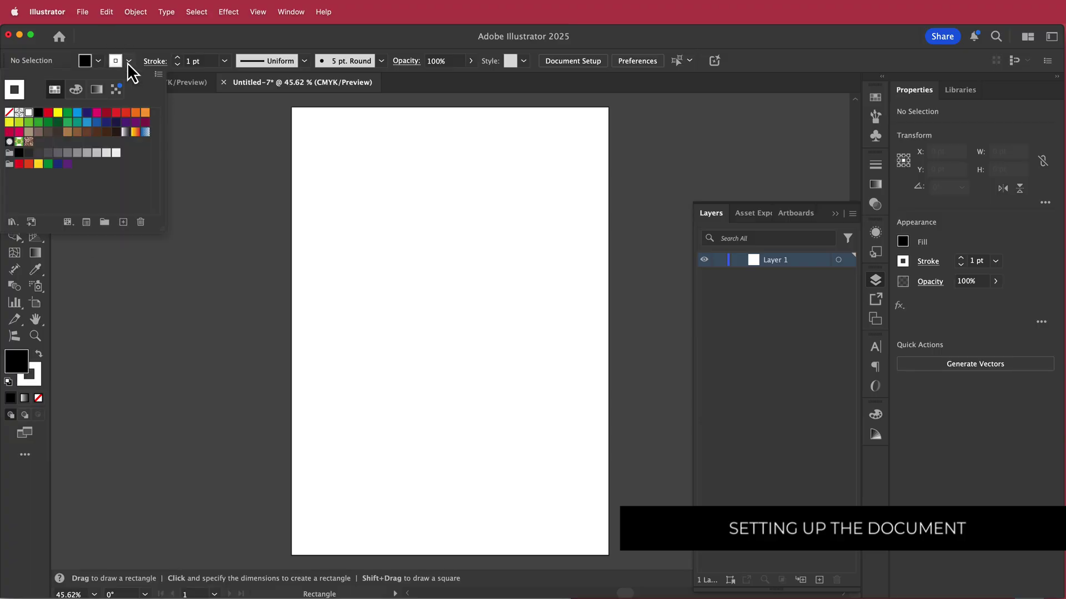
{"action": "left_click", "coordinate": [8, 113]}
{"action": "left_click", "coordinate": [313, 130]}
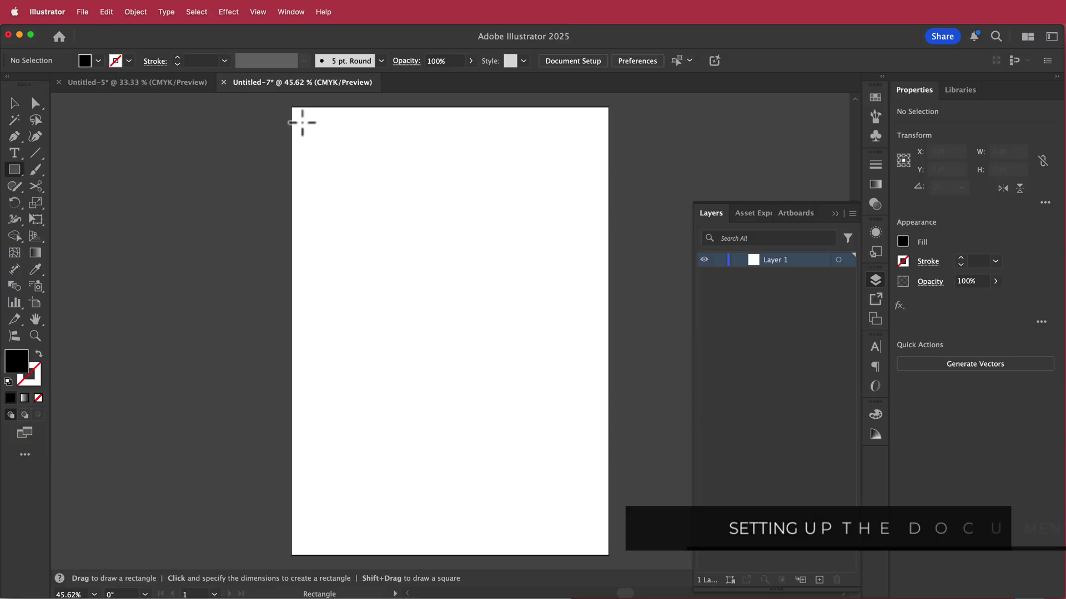
{"action": "mouse_move", "coordinate": [300, 119]}
{"action": "left_mouse_down"}
{"action": "mouse_move", "coordinate": [489, 404]}
{"action": "mouse_move", "coordinate": [557, 532]}
{"action": "mouse_move", "coordinate": [596, 541]}
{"action": "left_mouse_up"}
Step: Centre the black rectangle horizontally on the artboard and keep it selected
{"action": "left_click", "coordinate": [16, 107]}
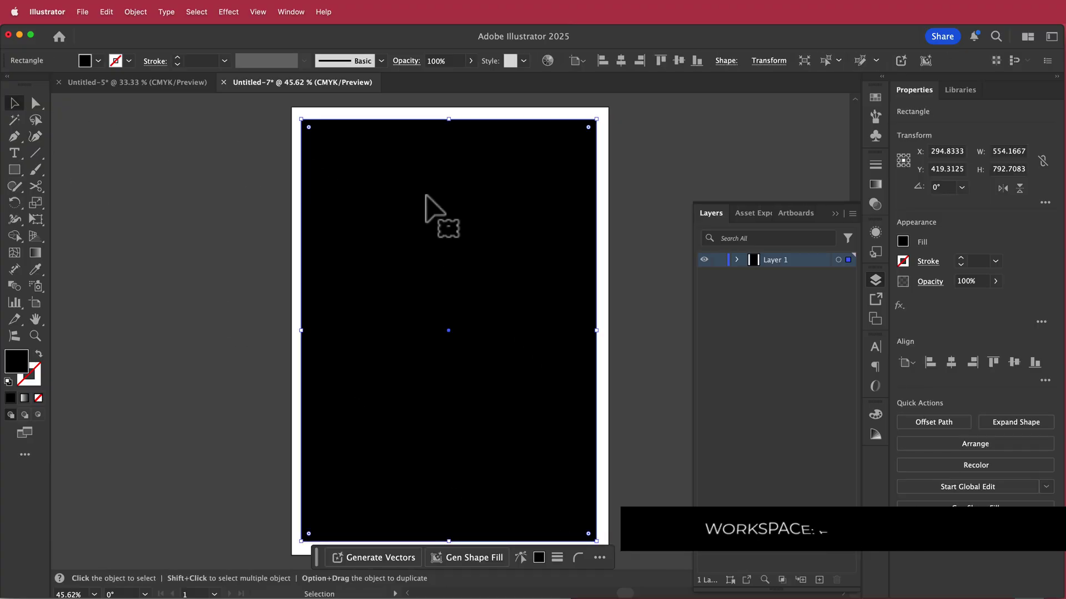
{"action": "left_click", "coordinate": [951, 364]}
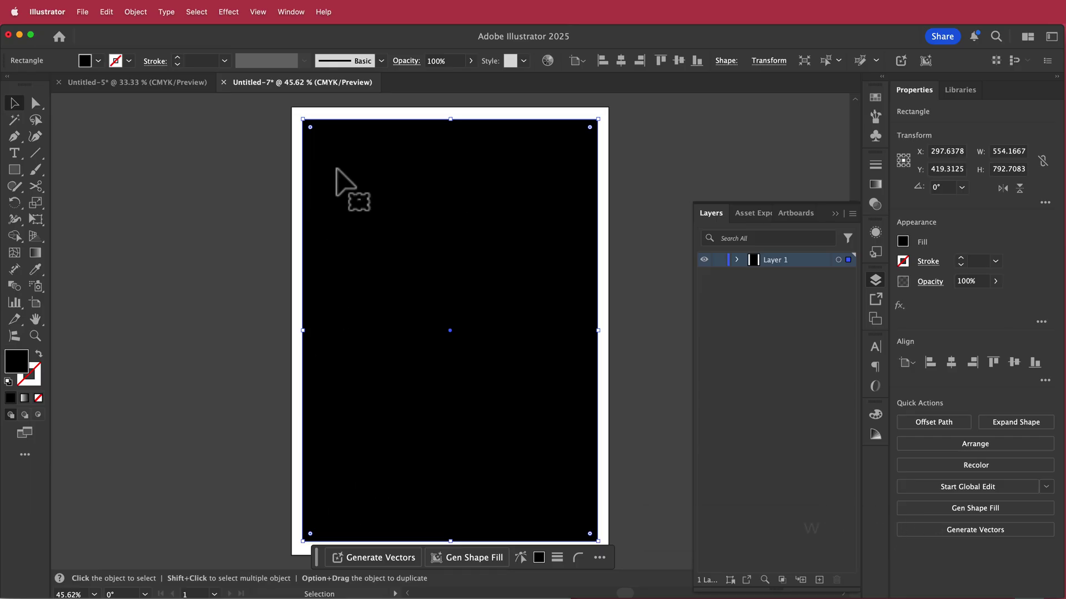
{"action": "left_click", "coordinate": [647, 276]}
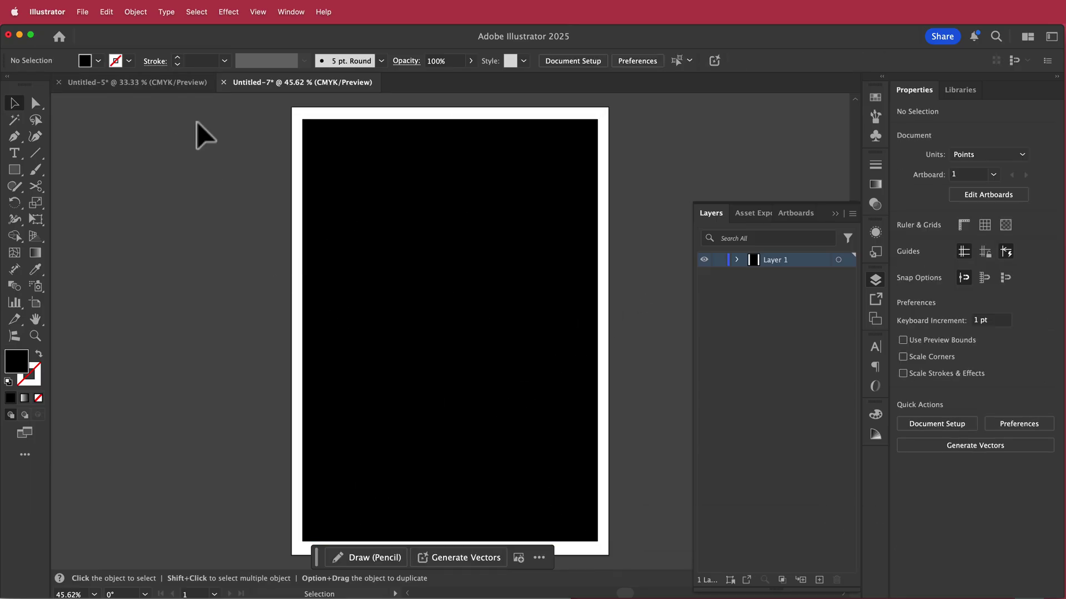
{"action": "left_click", "coordinate": [459, 268]}
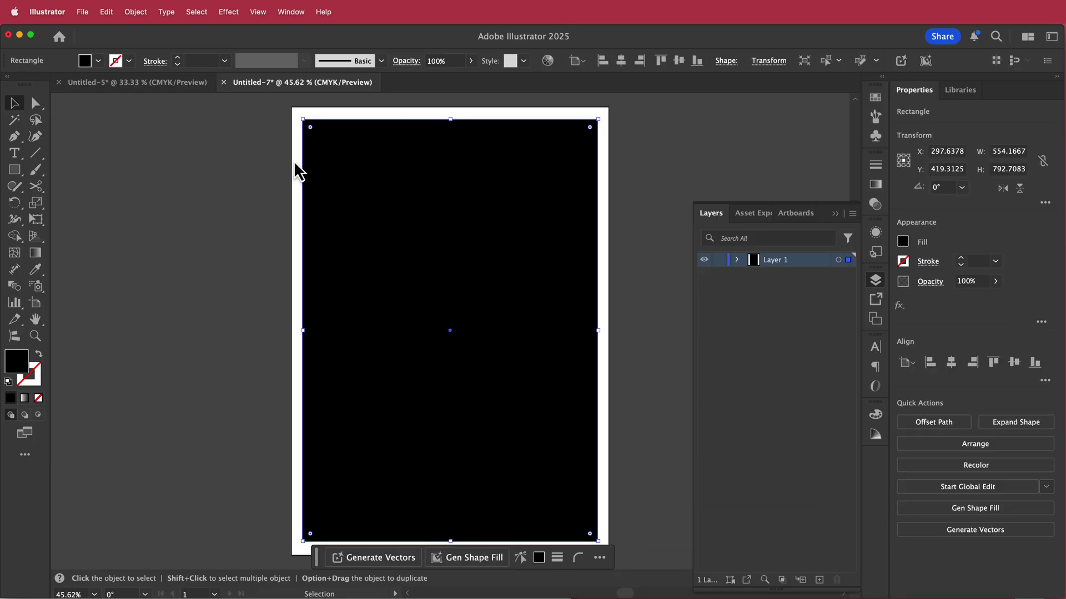
Step: Open Split Into Grid with Preview on and set 5 rows and 5 columns
{"action": "left_click", "coordinate": [137, 12]}
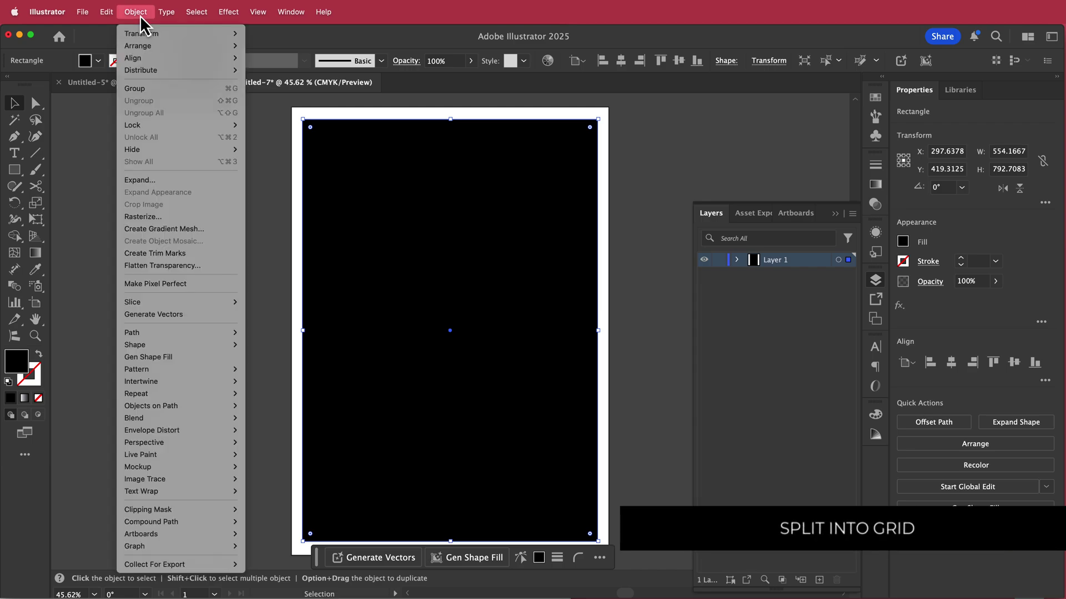
{"action": "mouse_move", "coordinate": [189, 332]}
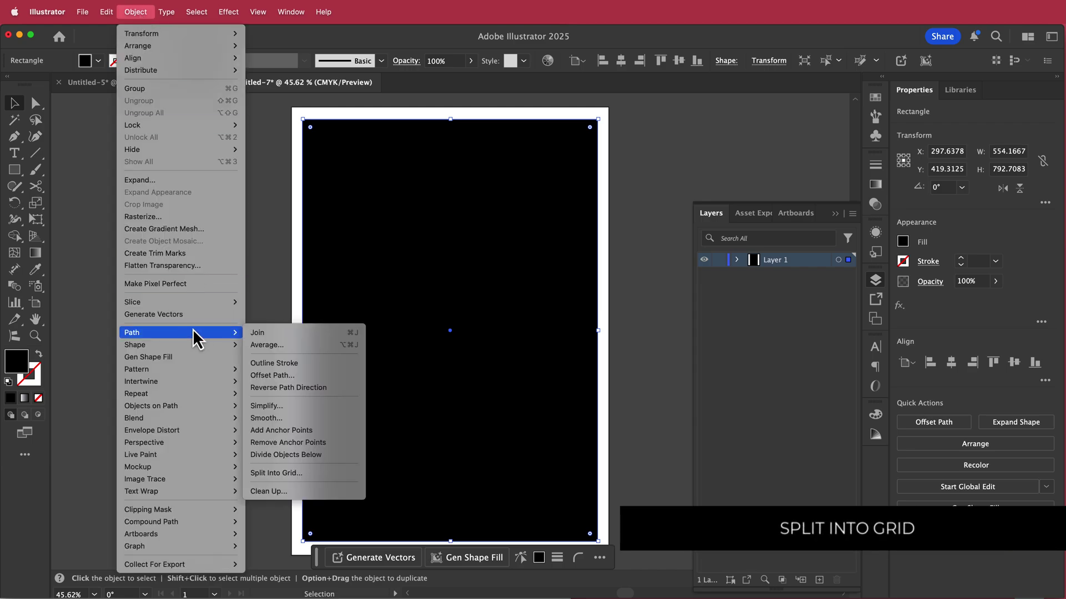
{"action": "left_click", "coordinate": [340, 473]}
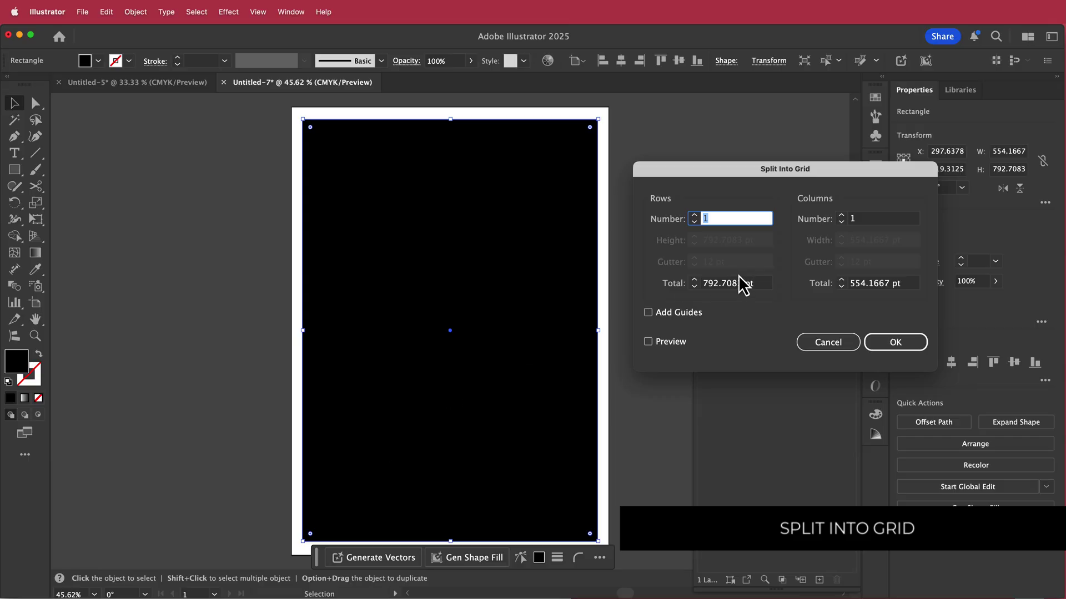
{"action": "left_click", "coordinate": [649, 342]}
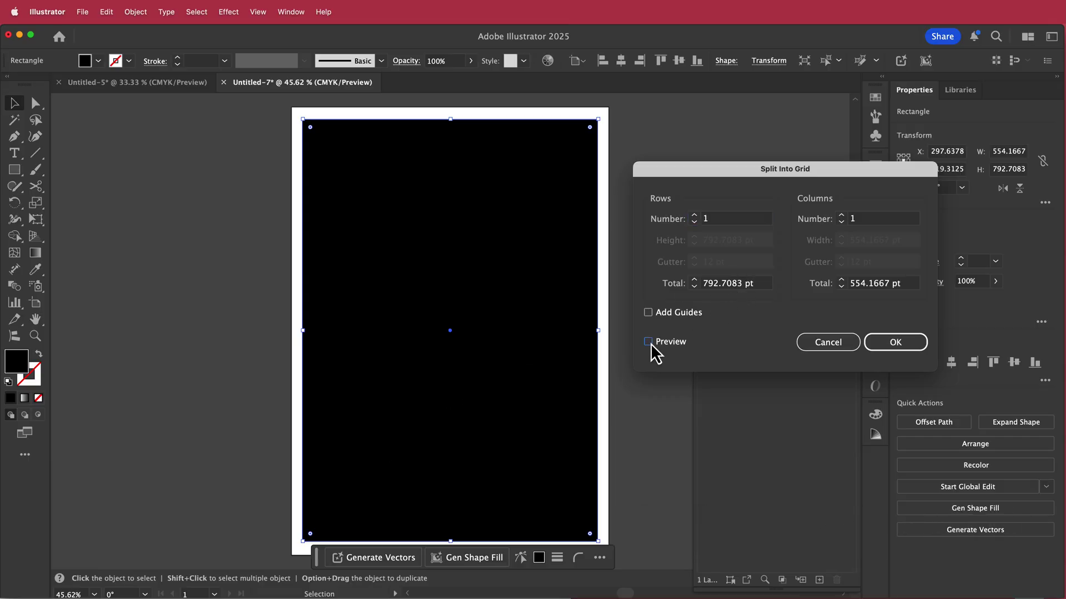
{"action": "left_click", "coordinate": [695, 215]}
{"action": "left_click", "coordinate": [694, 215]}
{"action": "left_click", "coordinate": [694, 215]}
{"action": "left_click", "coordinate": [695, 215]}
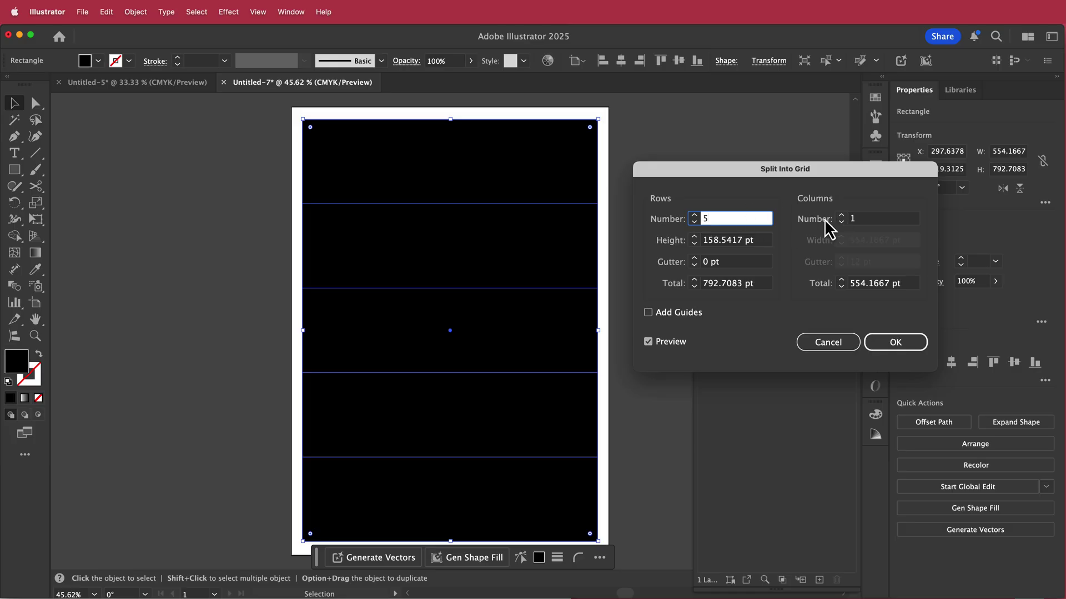
{"action": "left_click", "coordinate": [842, 216]}
{"action": "left_click", "coordinate": [841, 215]}
{"action": "left_click", "coordinate": [841, 216]}
{"action": "left_click", "coordinate": [842, 215]}
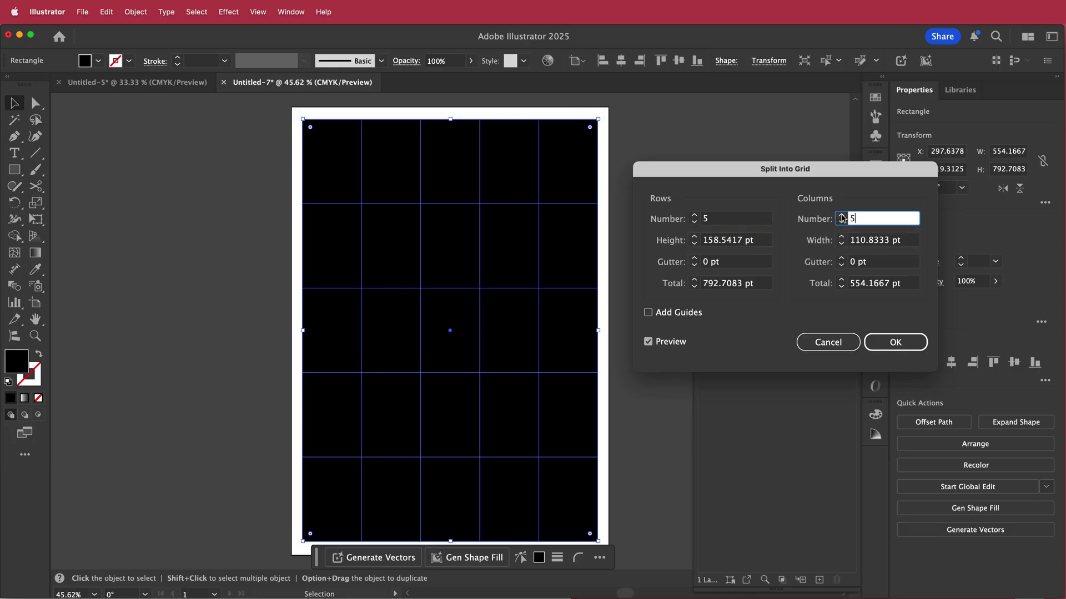
Step: Set both row and column gutters to 4 pt and apply the grid split
{"action": "left_click", "coordinate": [744, 263]}
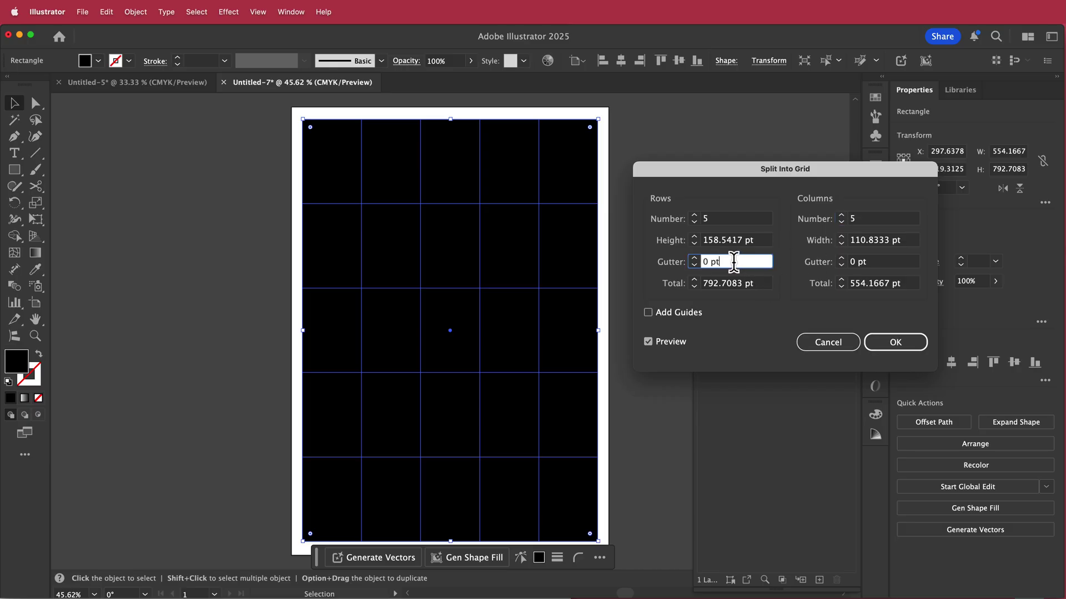
{"action": "type", "text": "4"}
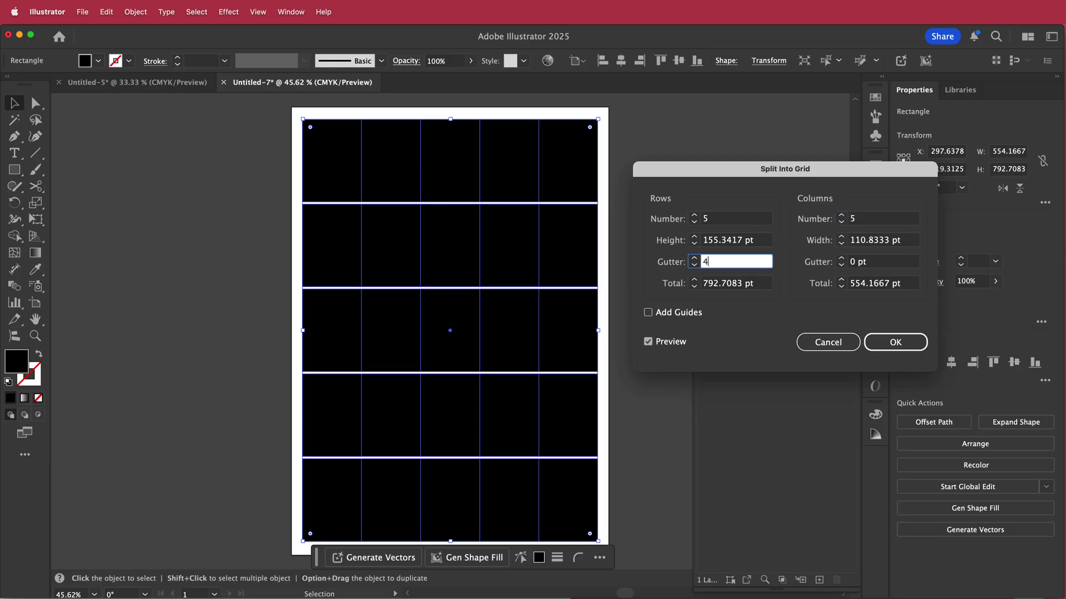
{"action": "left_click", "coordinate": [877, 263]}
{"action": "key", "text": "super+a"}
{"action": "type", "text": "4"}
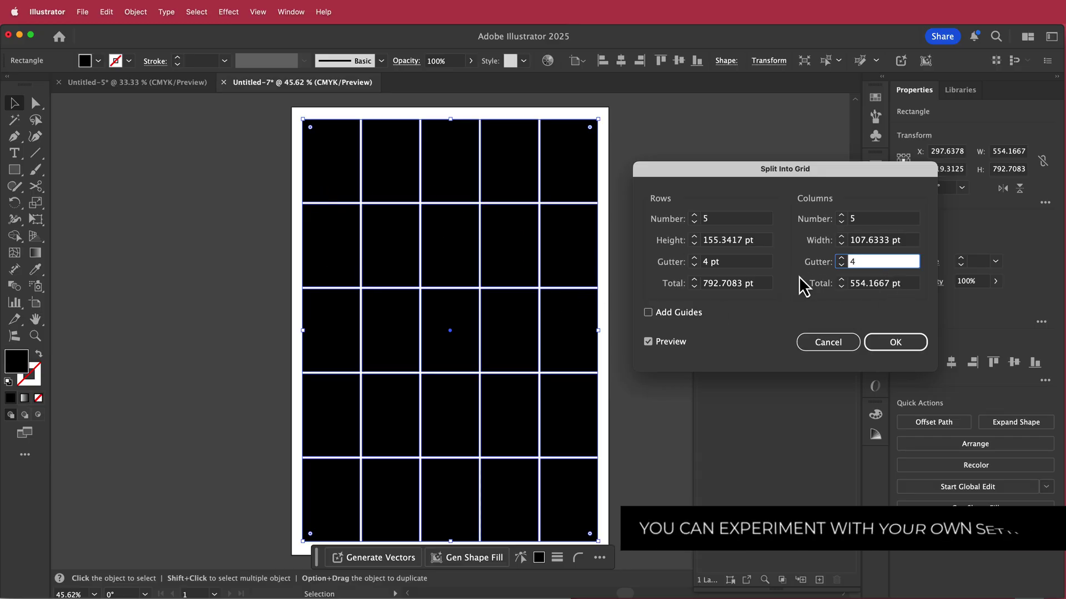
{"action": "left_click", "coordinate": [885, 349]}
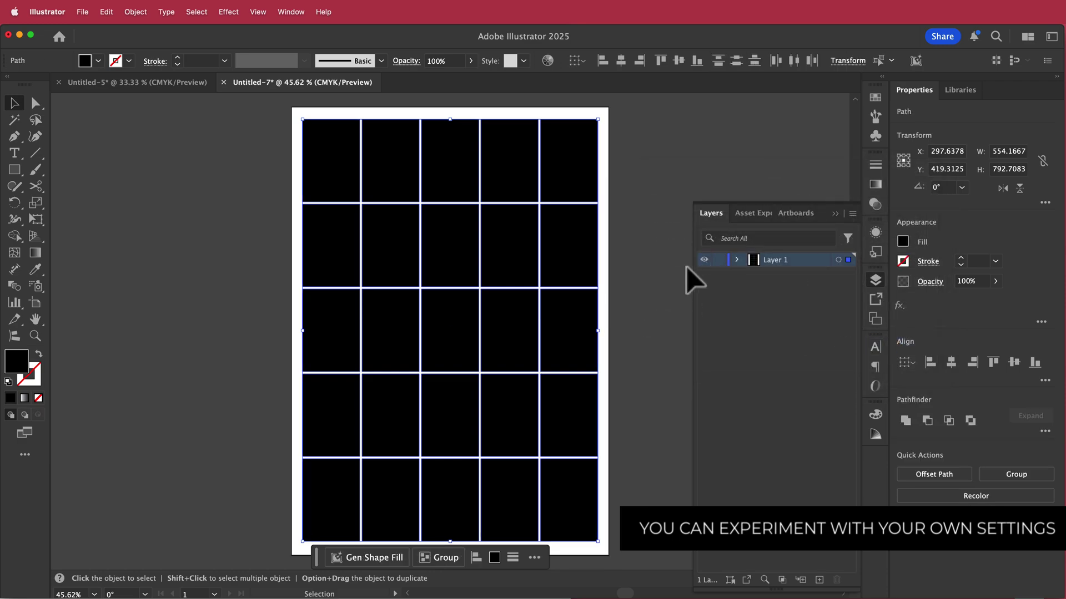
{"action": "left_click", "coordinate": [679, 239]}
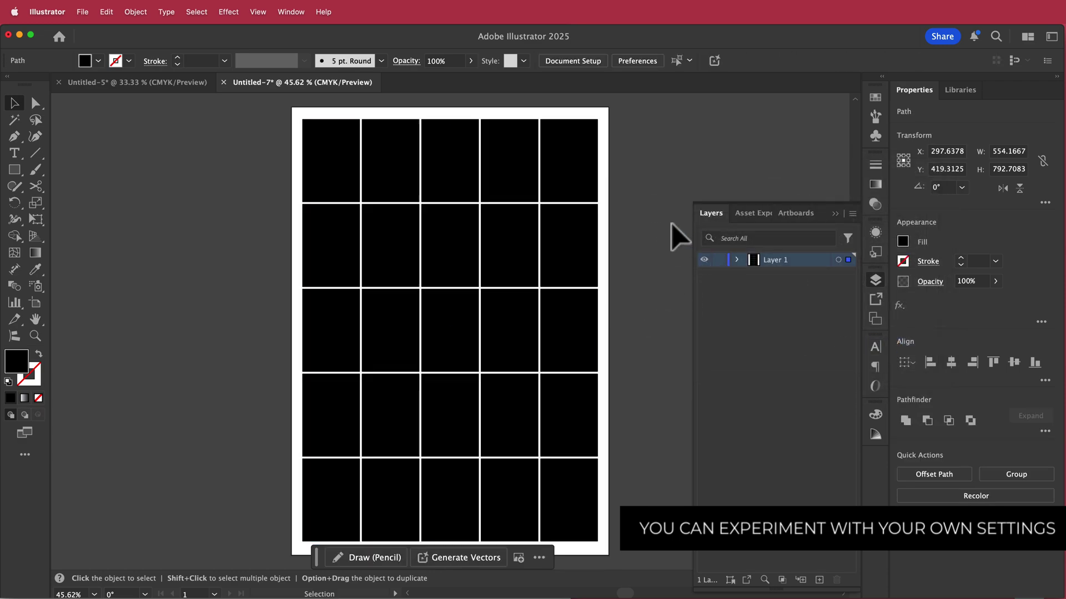
Step: Give the top-left grid cell a large rounded outer corner
{"action": "left_click", "coordinate": [36, 104]}
{"action": "left_click", "coordinate": [334, 164]}
{"action": "left_click_drag", "start_coordinate": [311, 129], "coordinate": [322, 144]}
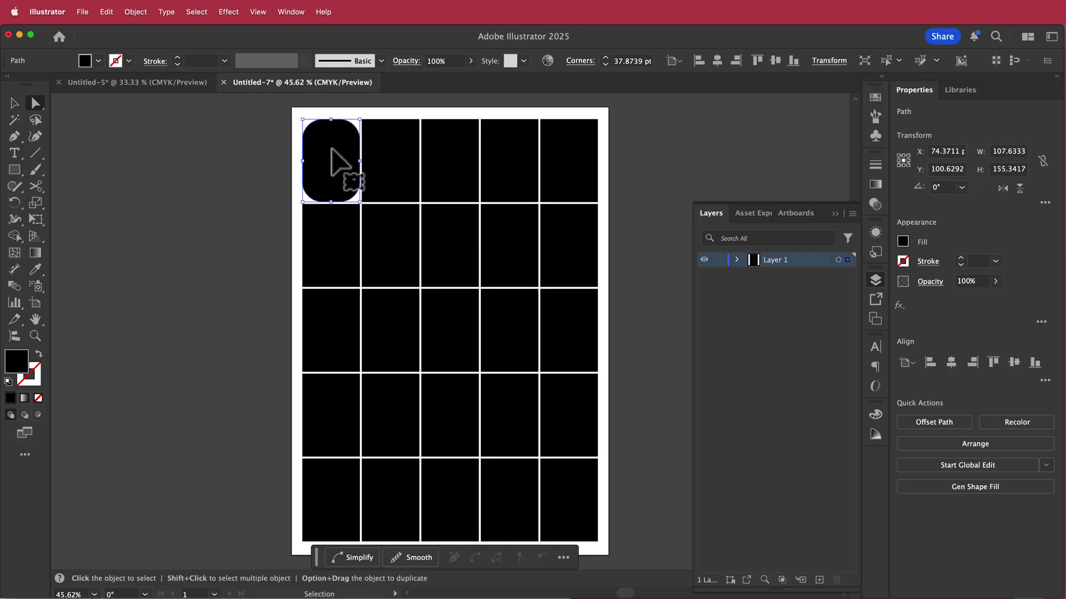
{"action": "key", "text": "super+z"}
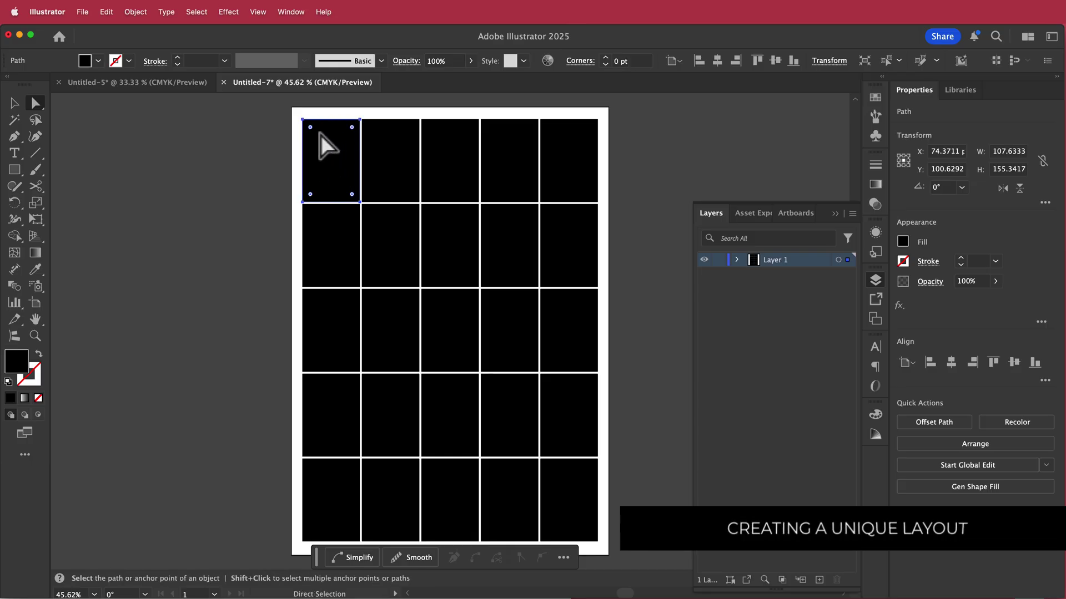
{"action": "double_click", "coordinate": [314, 131]}
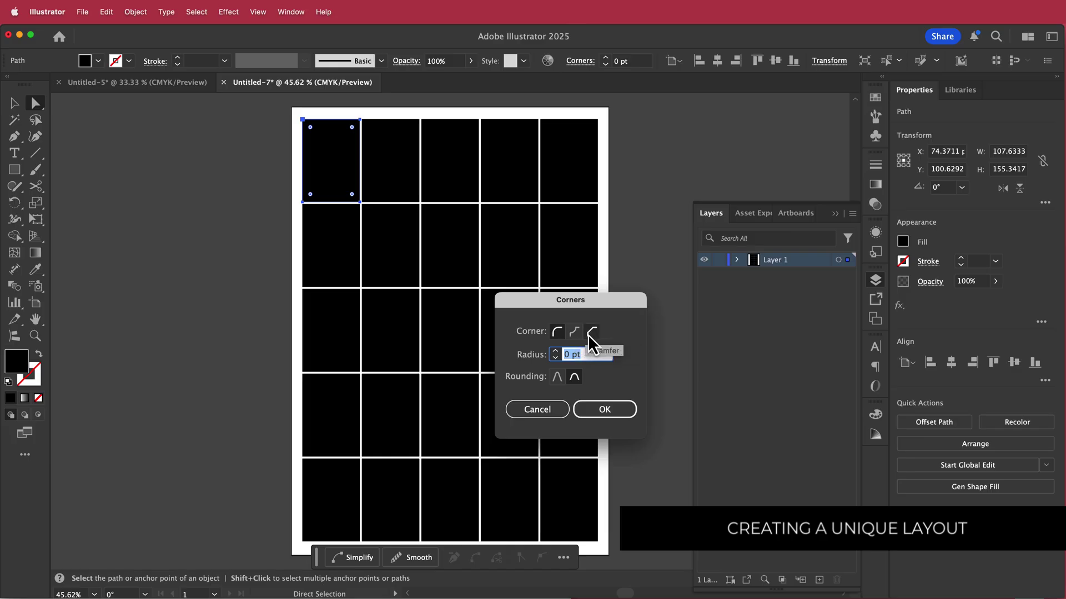
{"action": "left_click", "coordinate": [555, 352]}
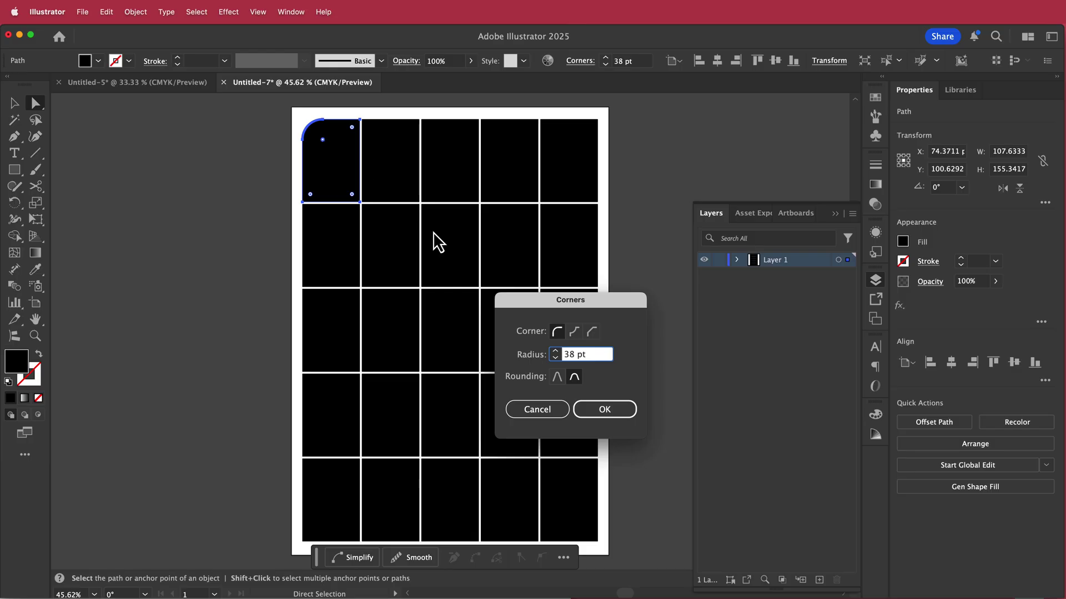
{"action": "left_click", "coordinate": [606, 411]}
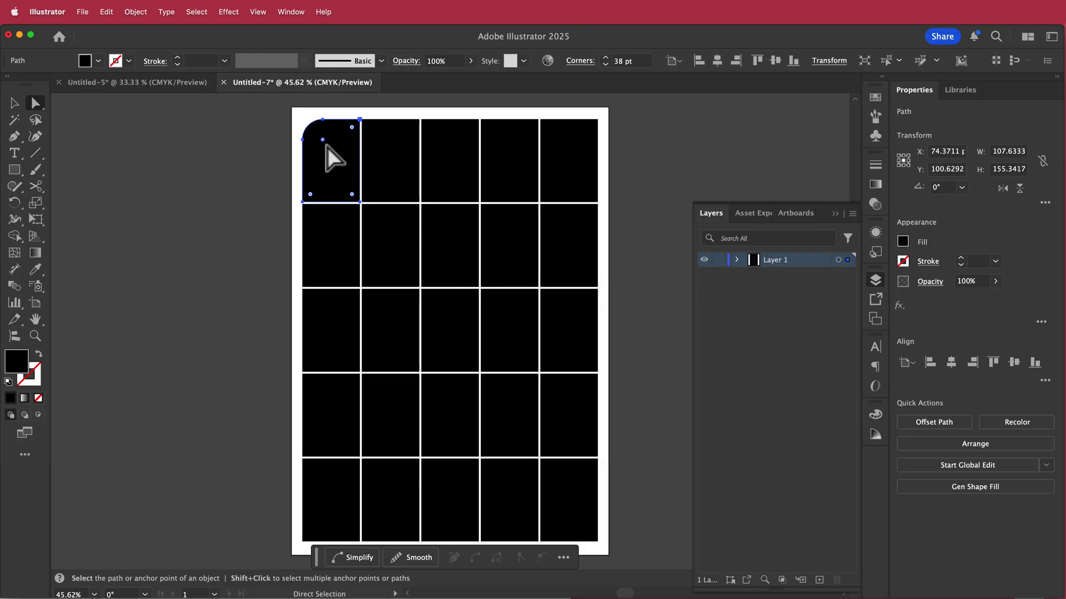
{"action": "left_click_drag", "start_coordinate": [323, 143], "coordinate": [358, 186]}
Step: Round the bottom-right cell's outer corner to about 107.6 pt to match
{"action": "left_click", "coordinate": [579, 506]}
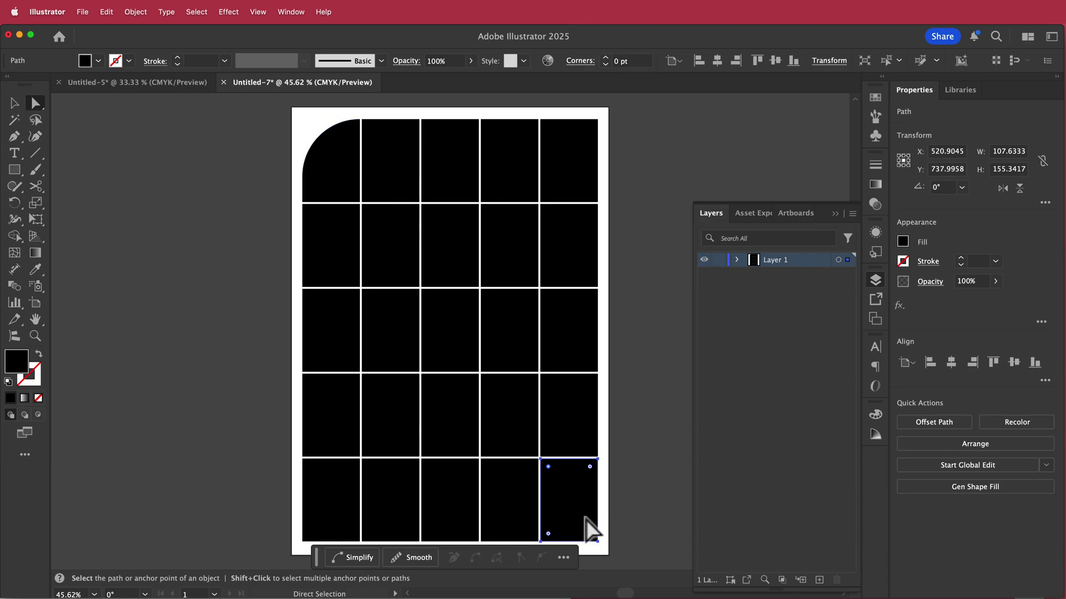
{"action": "double_click", "coordinate": [591, 535]}
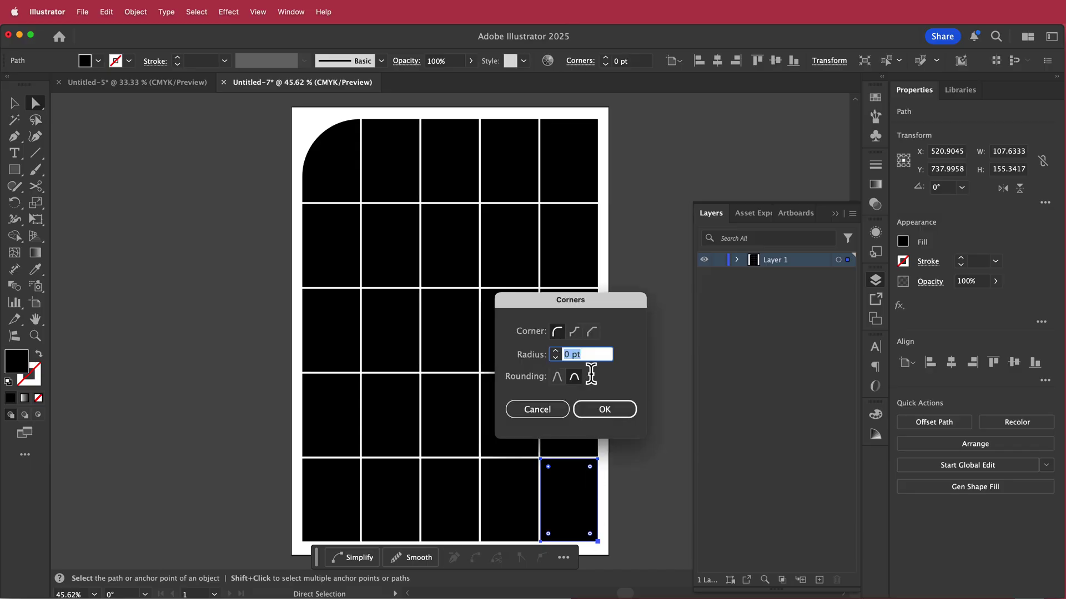
{"action": "left_click", "coordinate": [609, 410]}
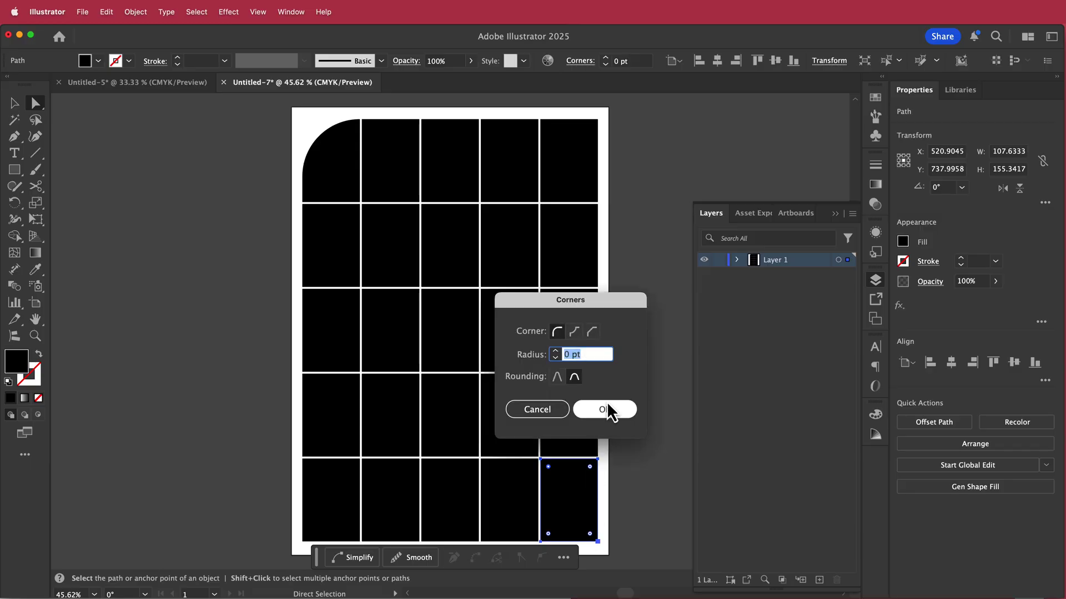
{"action": "left_click_drag", "start_coordinate": [588, 534], "coordinate": [552, 476]}
{"action": "left_click", "coordinate": [641, 431]}
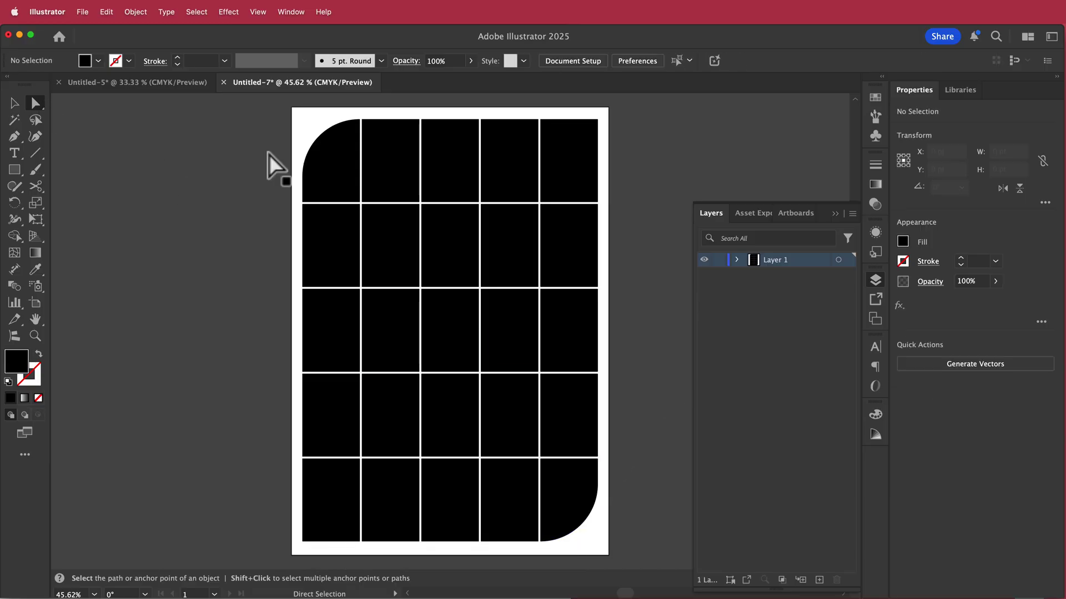
Step: Select the five diagonal cells from top-right to bottom-left and round all their corners to about 20 pt
{"action": "left_click", "coordinate": [574, 159]}
{"action": "left_click", "coordinate": [508, 241], "text": "shift"}
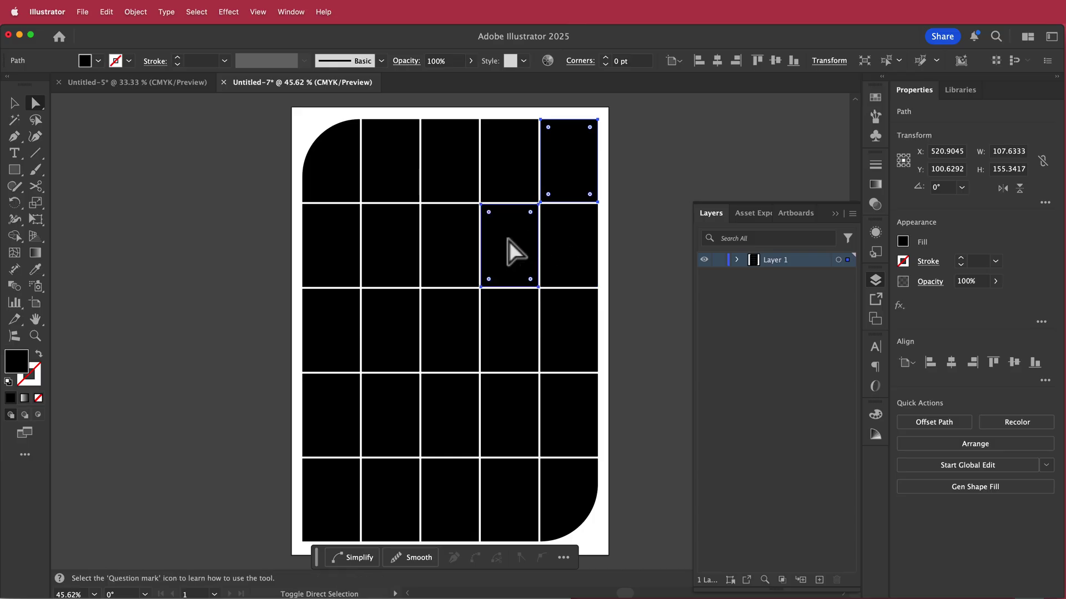
{"action": "left_click", "coordinate": [455, 339], "text": "shift"}
{"action": "left_click", "coordinate": [398, 413], "text": "shift"}
{"action": "left_click", "coordinate": [340, 488], "text": "shift"}
{"action": "left_click", "coordinate": [341, 488], "text": "shift"}
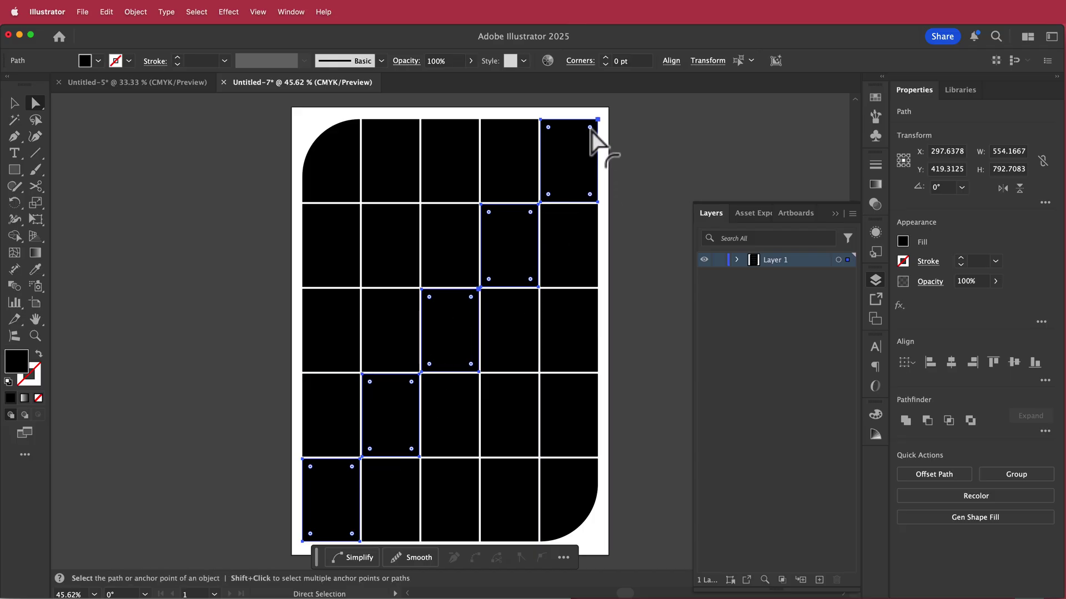
{"action": "left_click_drag", "start_coordinate": [590, 131], "coordinate": [587, 133]}
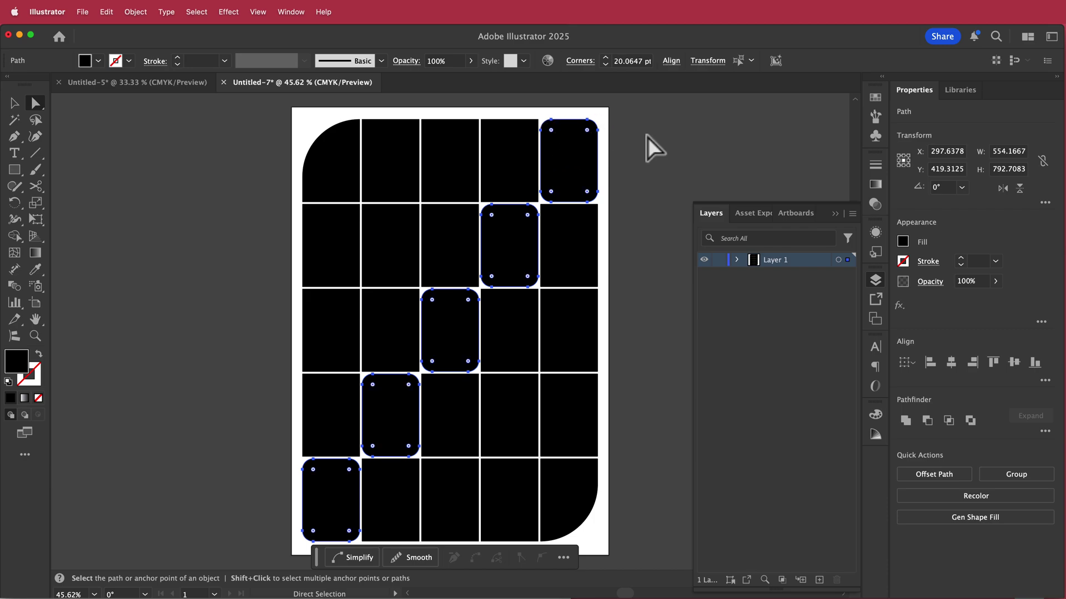
{"action": "left_click", "coordinate": [672, 135]}
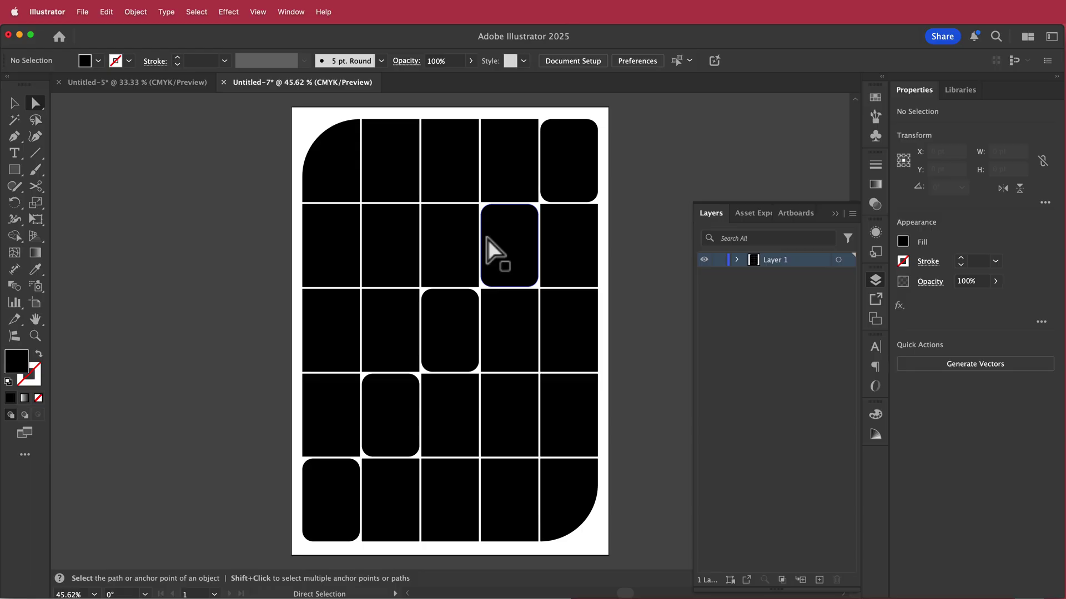
Step: Select every grid path at once through Layer 1 in the Layers panel
{"action": "left_click", "coordinate": [399, 238]}
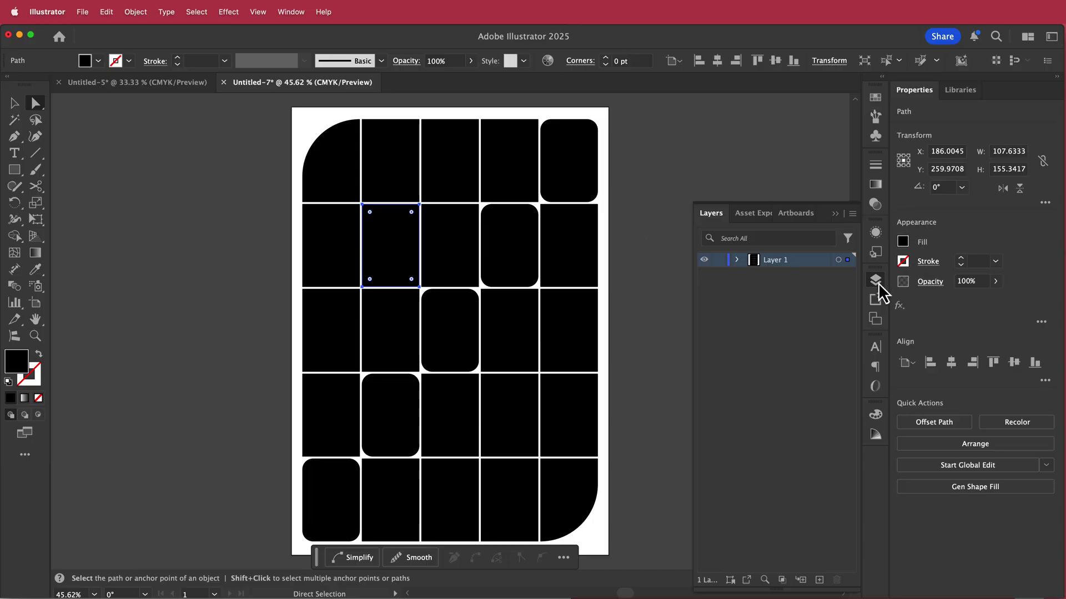
{"action": "left_click", "coordinate": [737, 260]}
{"action": "left_click", "coordinate": [799, 278]}
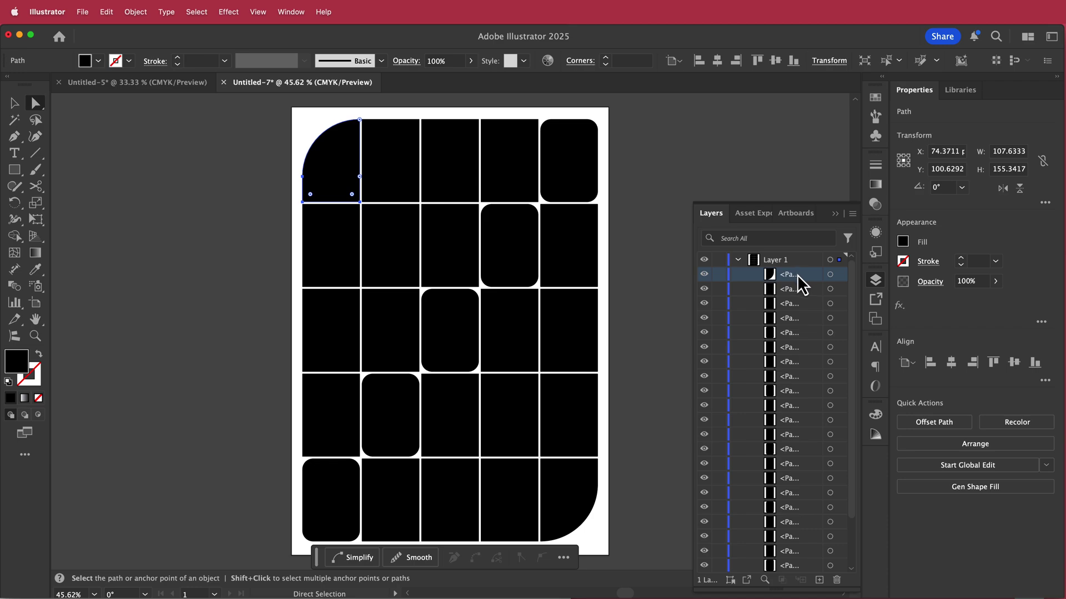
{"action": "key", "text": "alt+super+bracketright"}
{"action": "scroll", "coordinate": [801, 290], "scroll_direction": "down", "scroll_amount": 2}
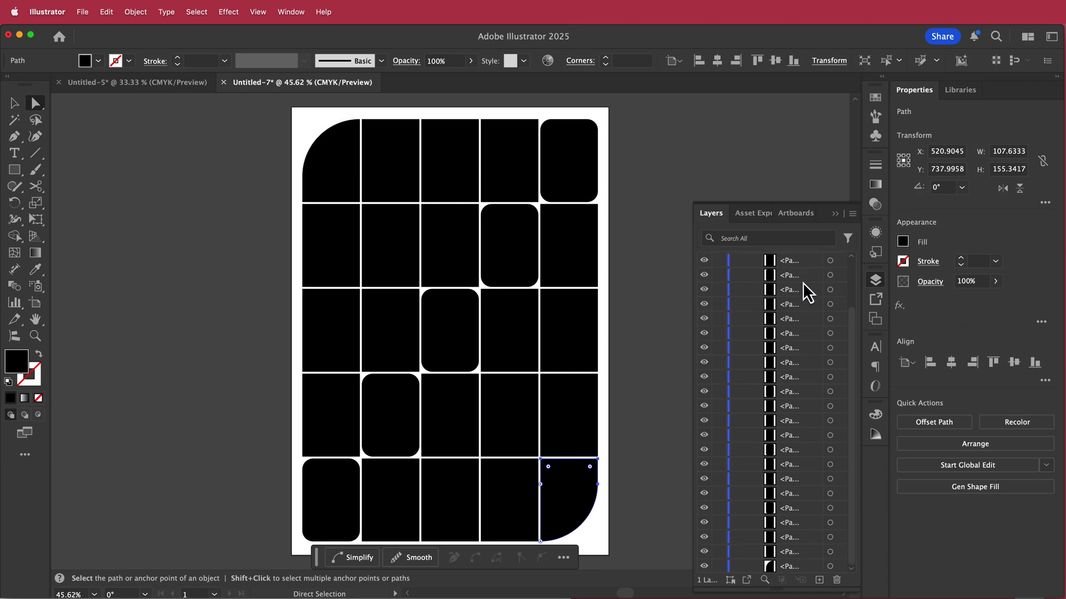
{"action": "left_click", "coordinate": [803, 566], "text": "shift"}
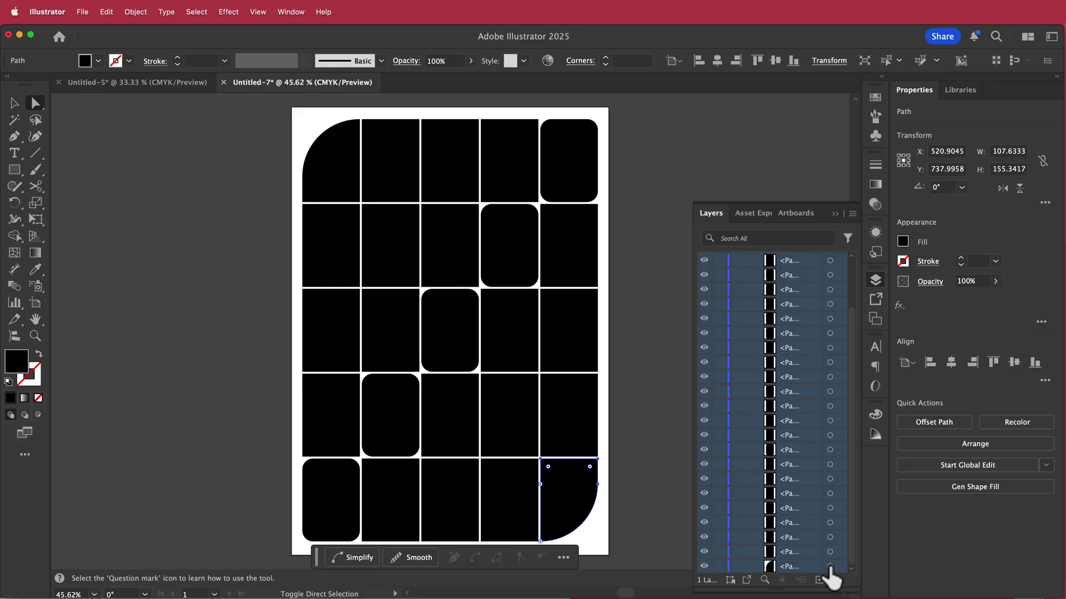
{"action": "left_click", "coordinate": [830, 566]}
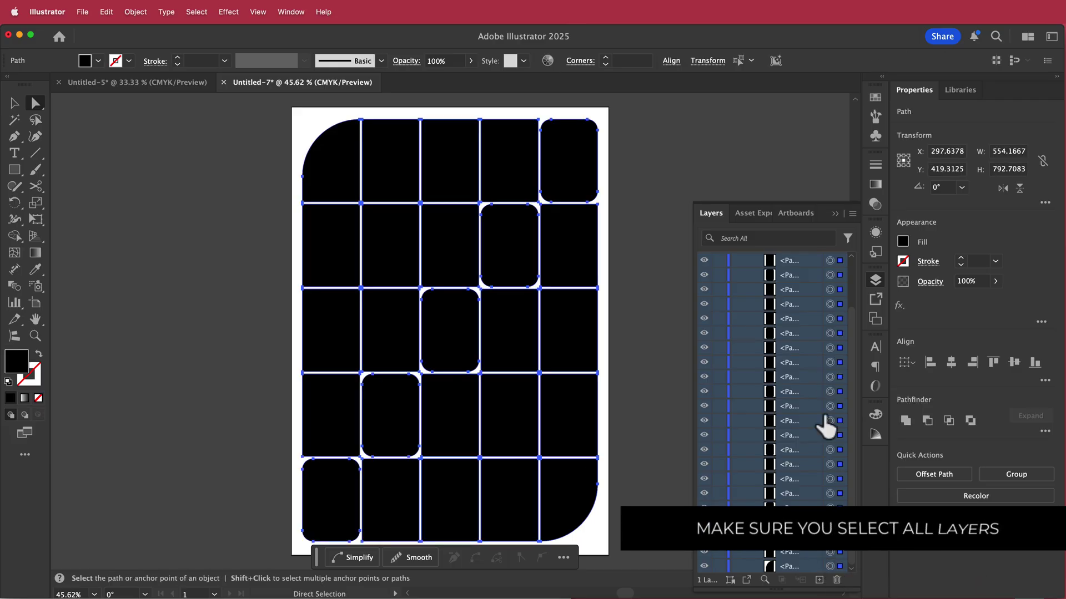
{"action": "scroll", "coordinate": [830, 291], "scroll_direction": "up", "scroll_amount": 1}
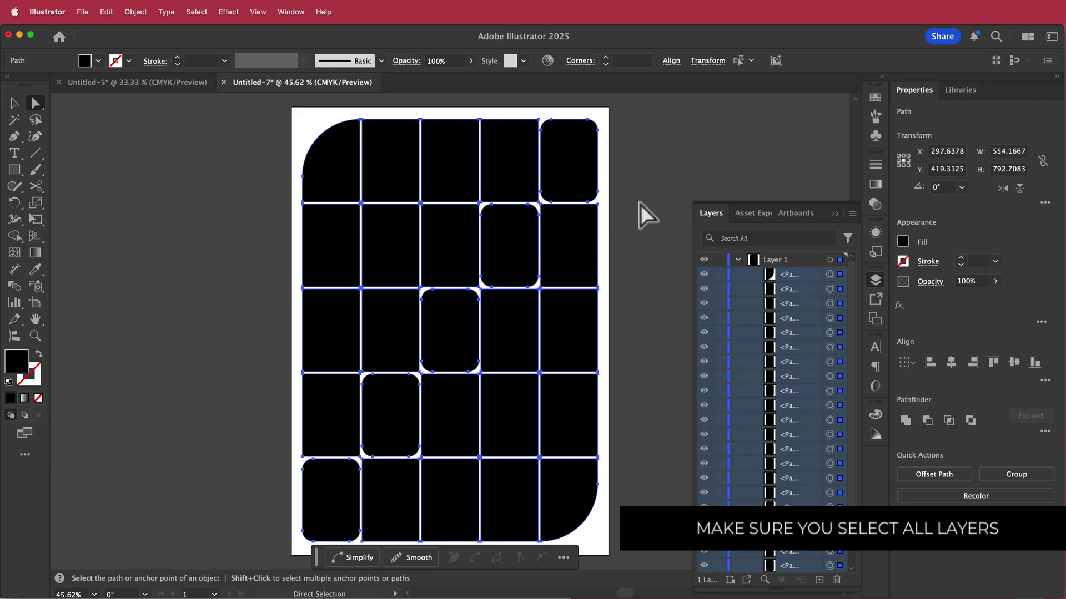
{"action": "key", "text": "v"}
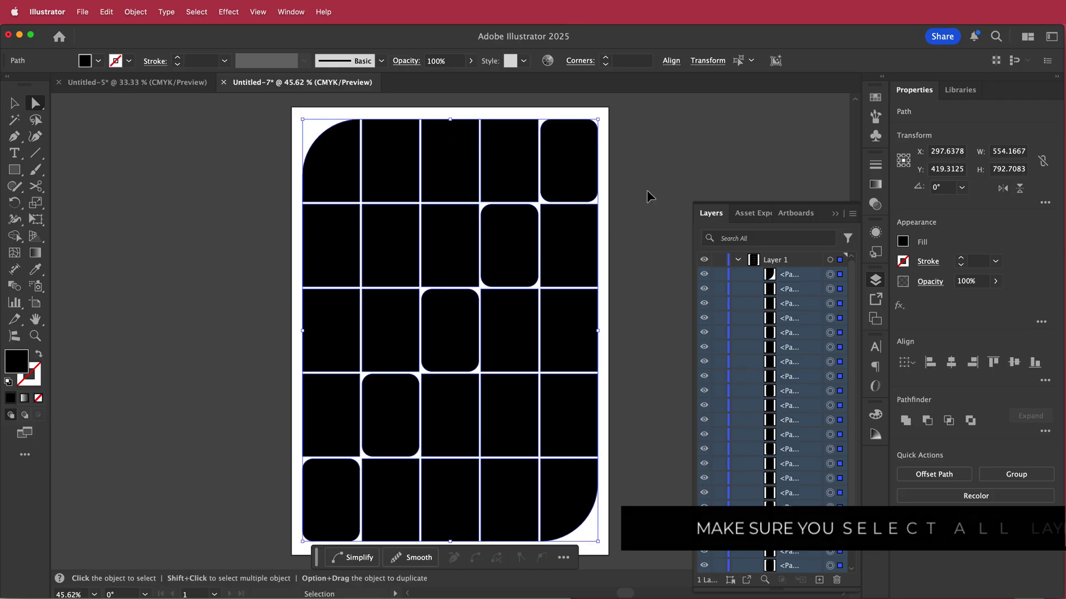
{"action": "key", "text": "a"}
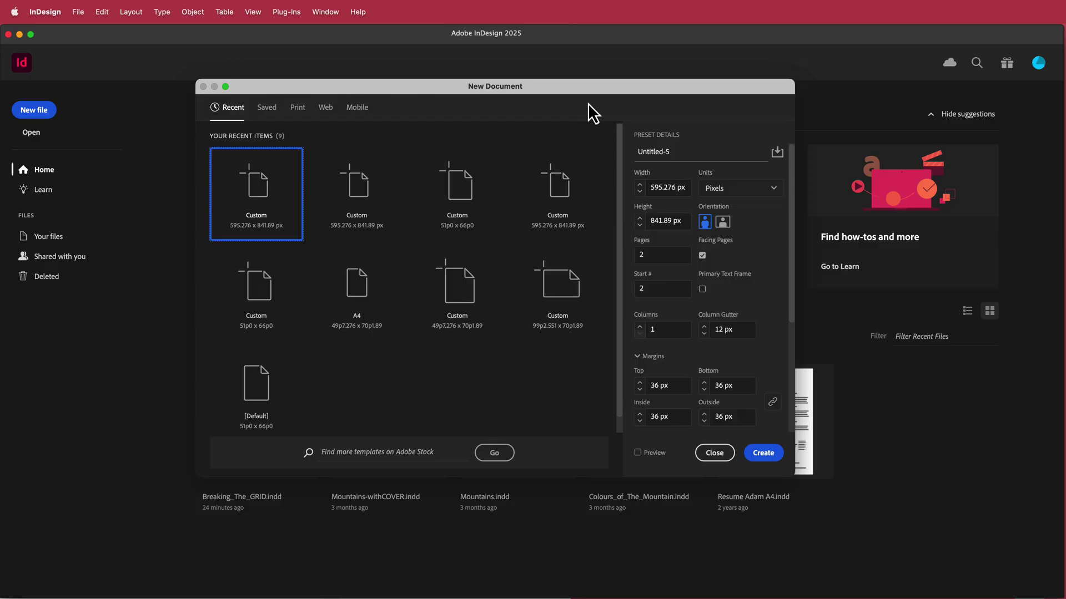
Step: Create a facing-pages document with 2 pages, starting at page 2, in pixels
{"action": "double_click", "coordinate": [633, 255]}
{"action": "scroll", "coordinate": [761, 302], "scroll_direction": "down", "scroll_amount": 6}
{"action": "scroll", "coordinate": [765, 298], "scroll_direction": "up", "scroll_amount": 6}
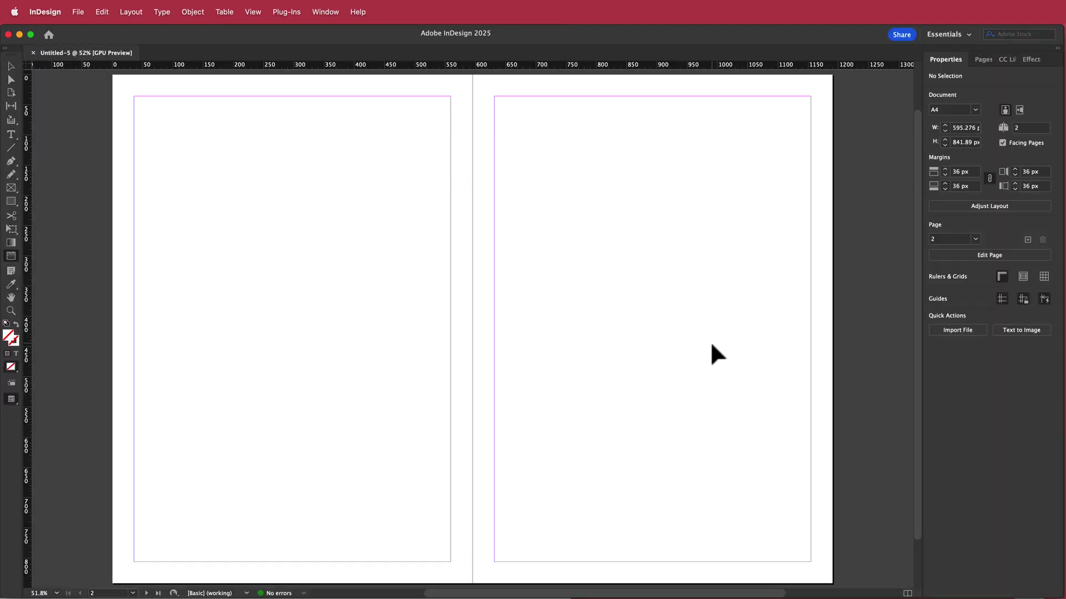
Step: Paste the grid tiles onto the spread and ungroup them
{"action": "key", "text": "super+v"}
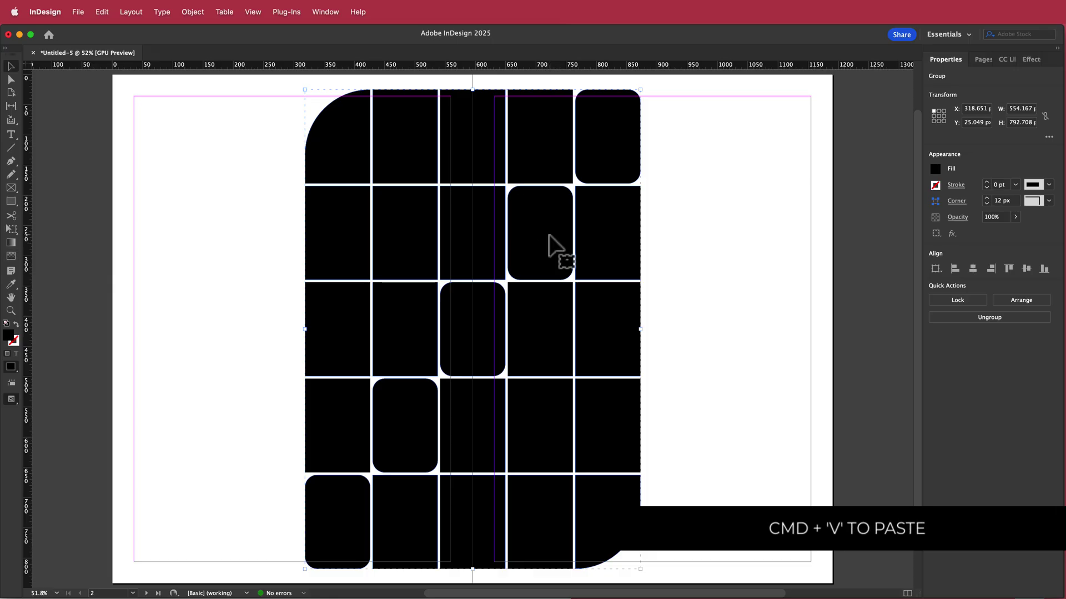
{"action": "left_click", "coordinate": [10, 66]}
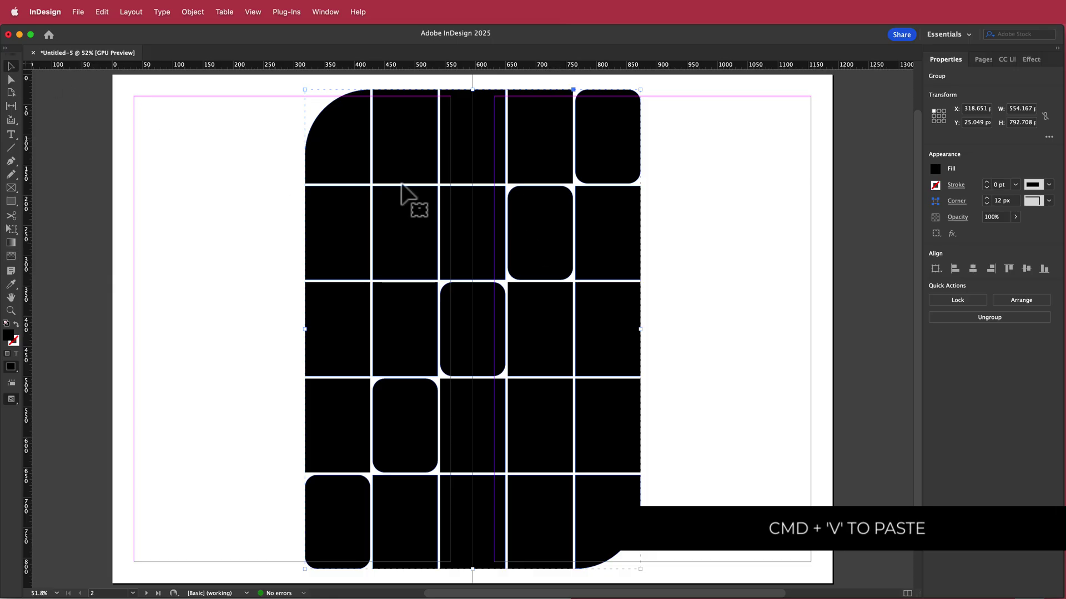
{"action": "right_click", "coordinate": [534, 237]}
{"action": "left_click", "coordinate": [609, 388]}
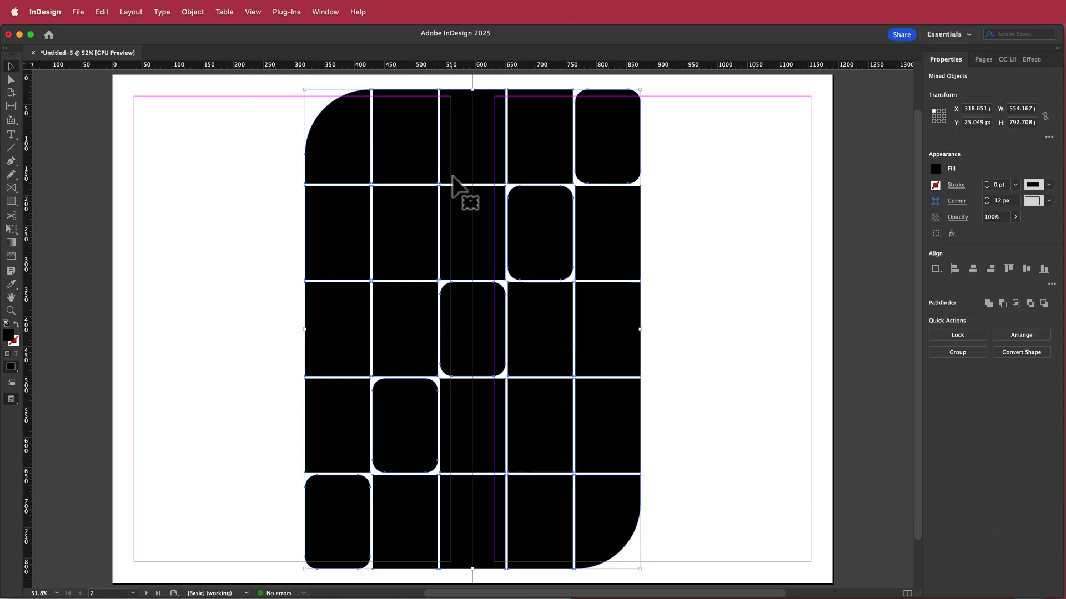
Step: Make the tiles one compound path, move it right, then cut it from the spread
{"action": "left_click", "coordinate": [192, 12]}
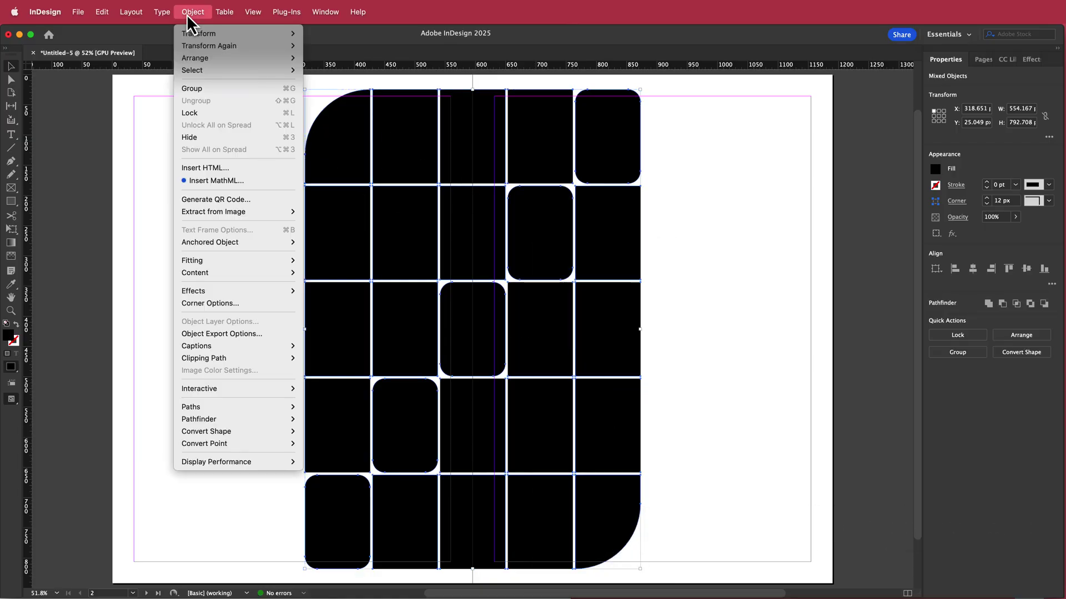
{"action": "mouse_move", "coordinate": [238, 410]}
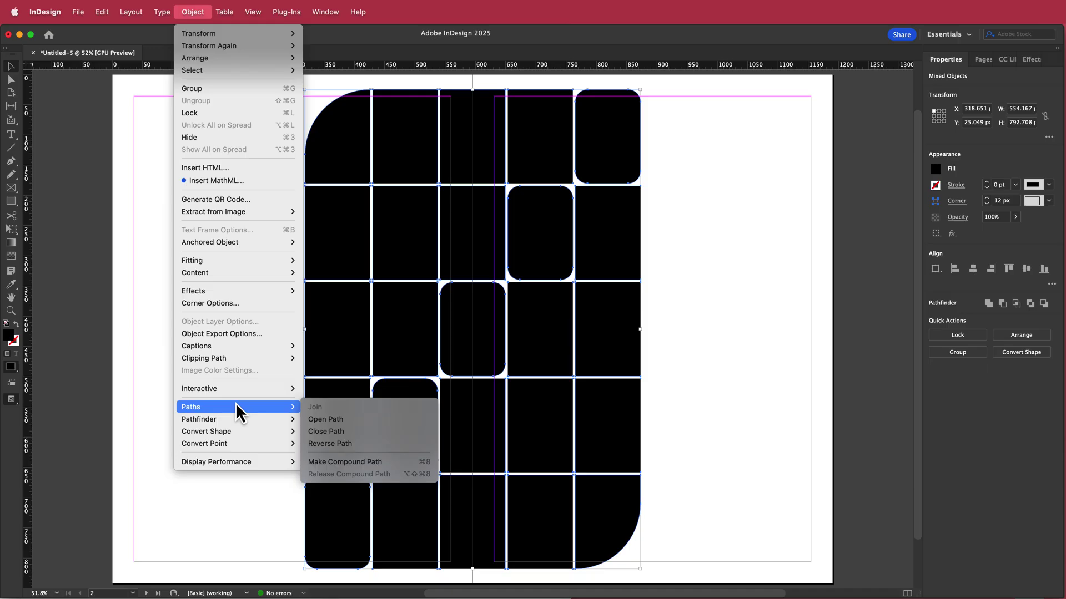
{"action": "left_click", "coordinate": [388, 464]}
{"action": "left_click_drag", "start_coordinate": [537, 230], "coordinate": [656, 232]}
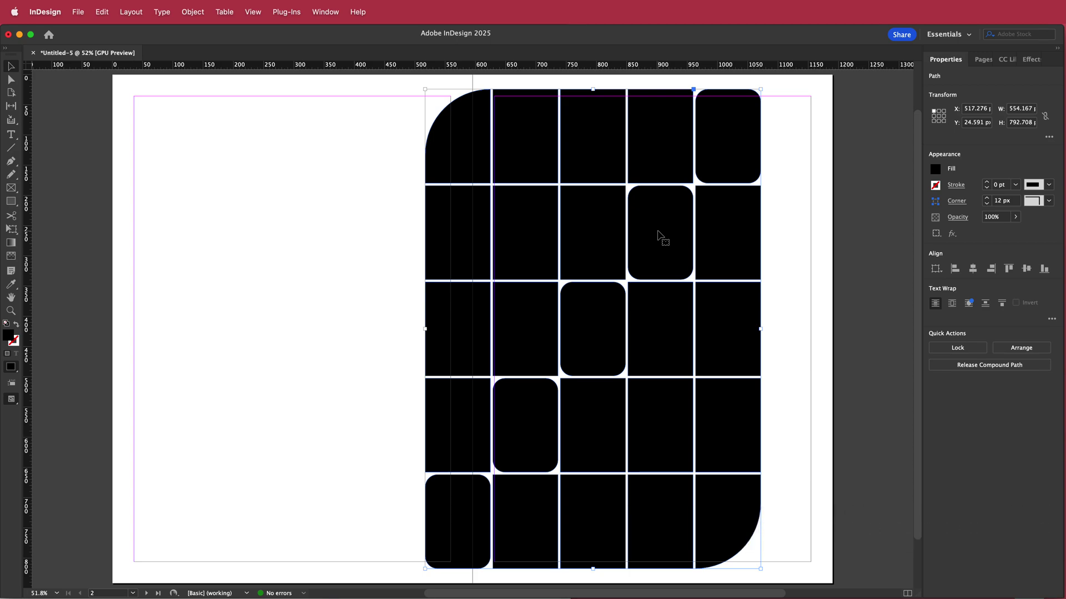
{"action": "key", "text": "Delete"}
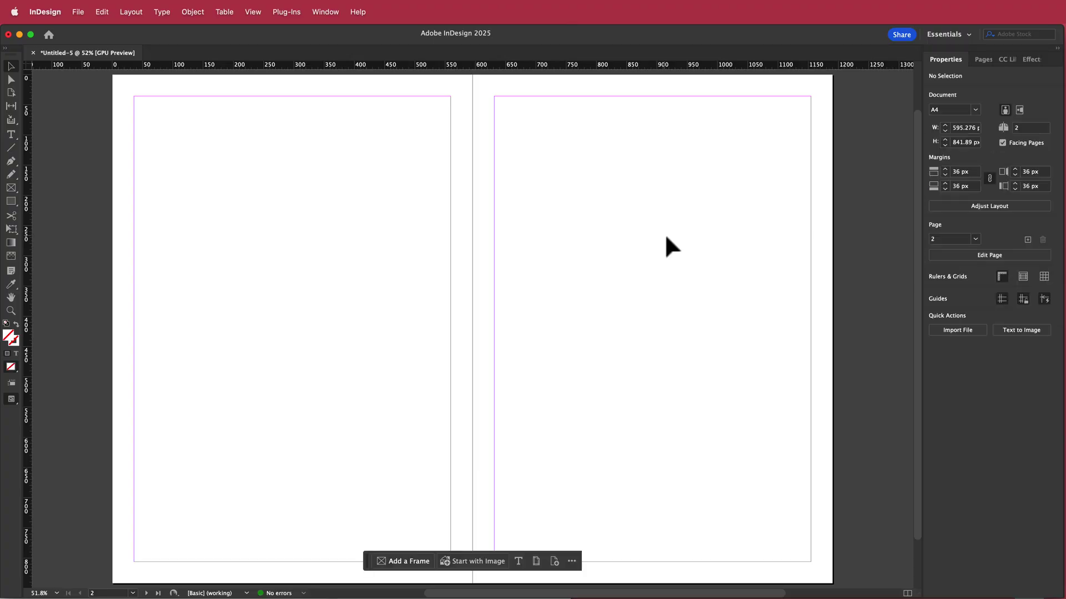
Step: Draw a rectangle frame covering the left page and paste the compound grid inside it
{"action": "left_click", "coordinate": [11, 205]}
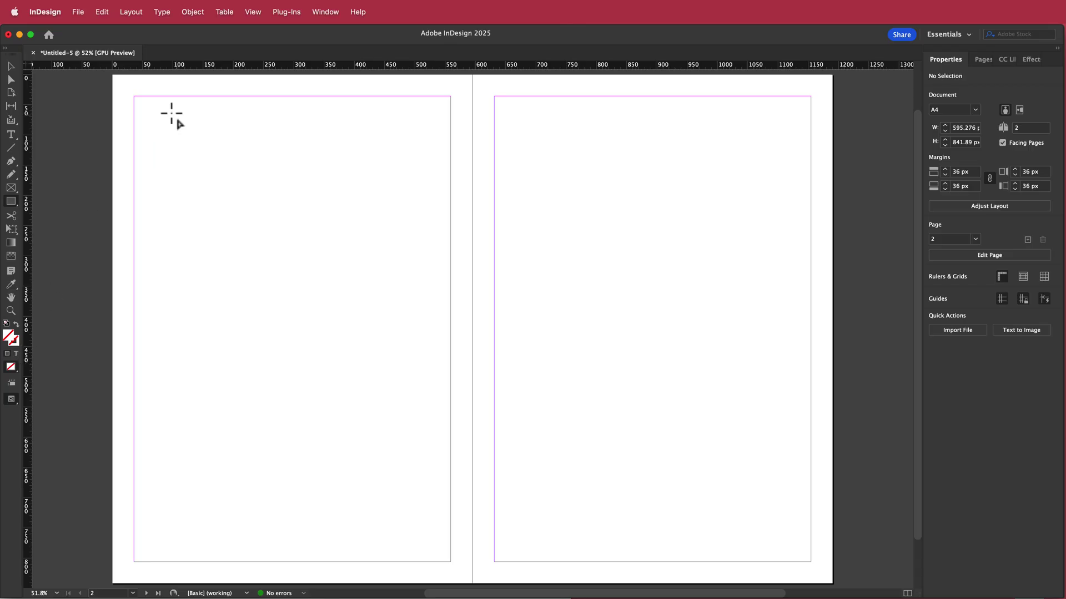
{"action": "left_click_drag", "start_coordinate": [114, 77], "coordinate": [473, 582]}
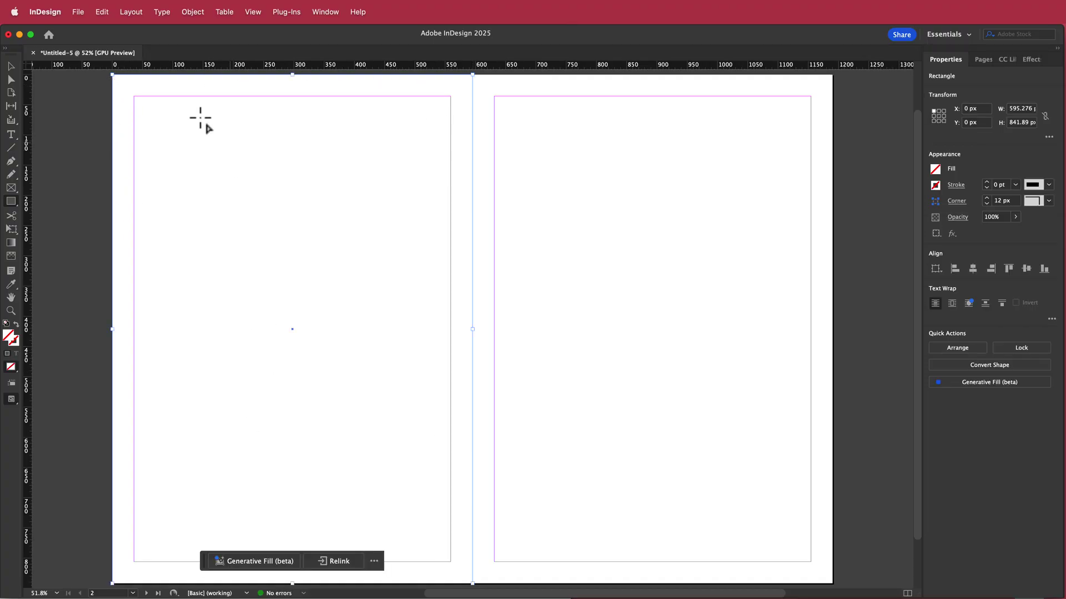
{"action": "left_click", "coordinate": [103, 13]}
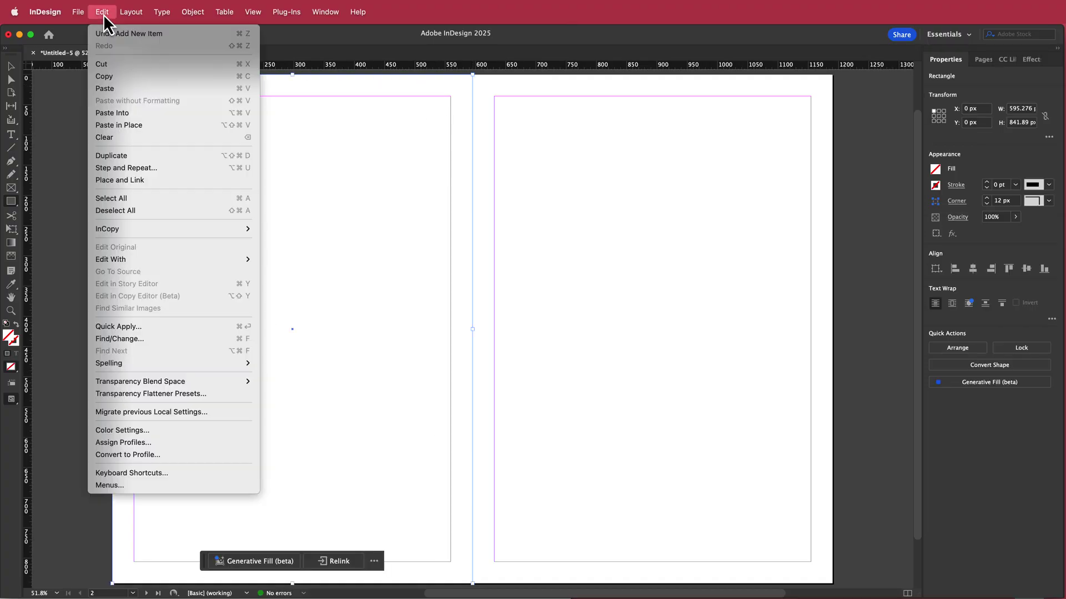
{"action": "left_click", "coordinate": [136, 111]}
Step: Move the grid artwork to fill the left page at X 36 px, Y 24.591 px
{"action": "left_click", "coordinate": [10, 67]}
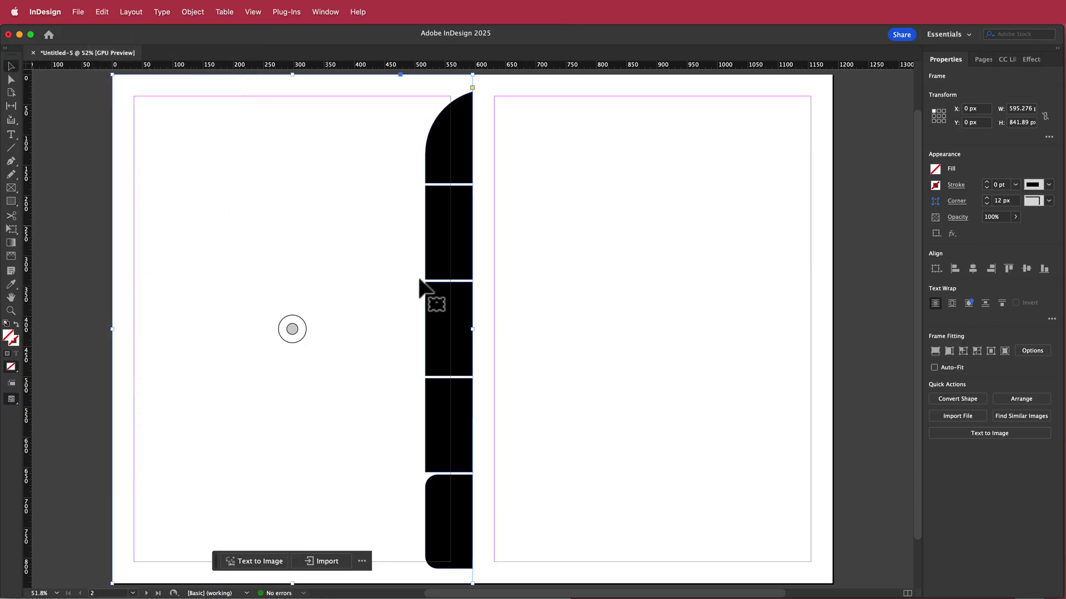
{"action": "left_click", "coordinate": [292, 329]}
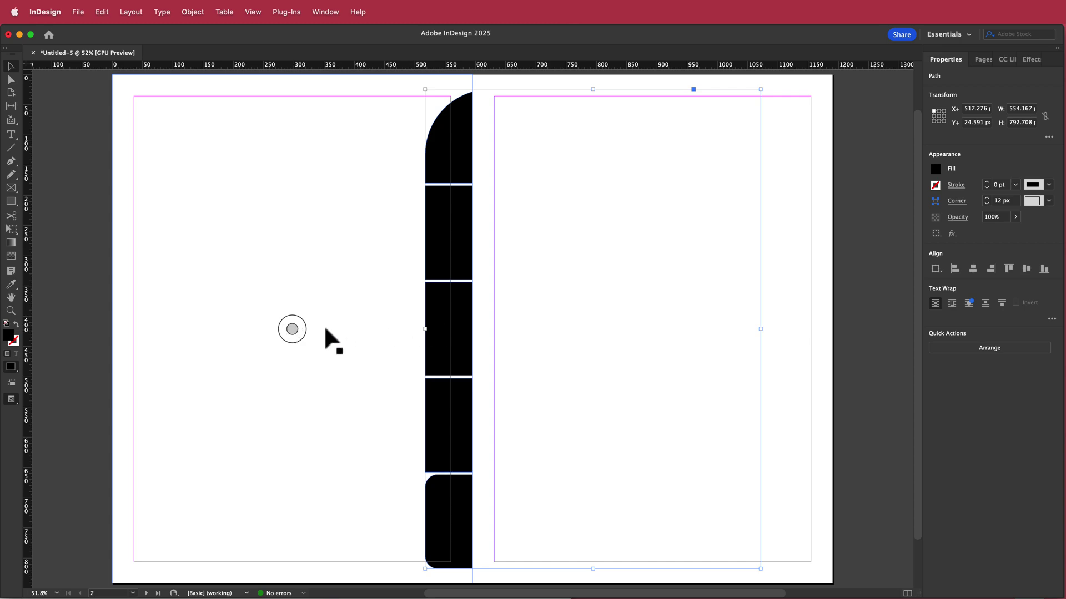
{"action": "left_click_drag", "start_coordinate": [442, 308], "coordinate": [143, 300]}
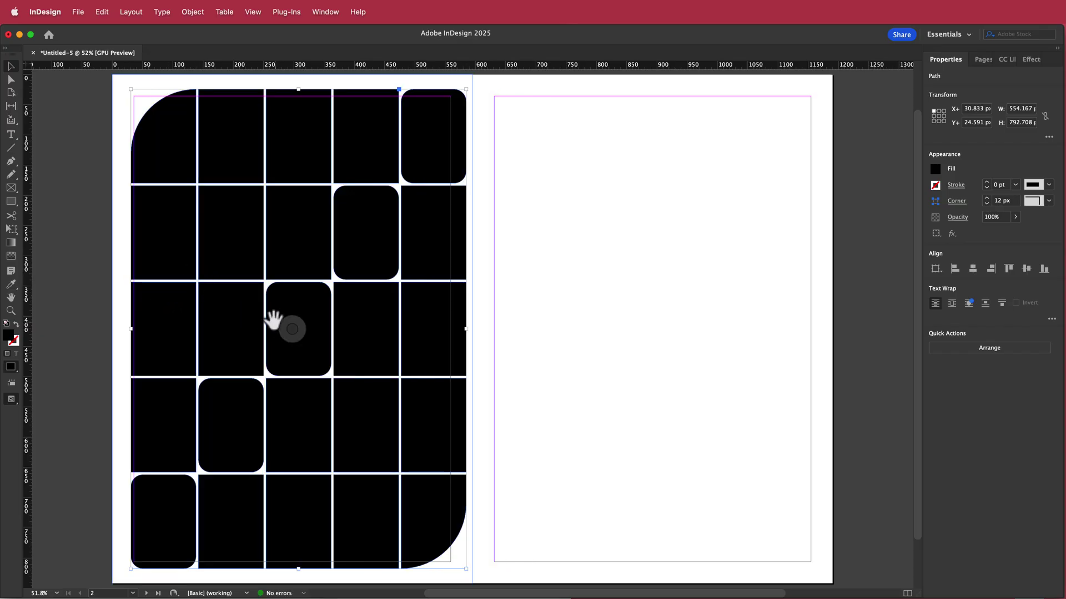
{"action": "left_click_drag", "start_coordinate": [227, 297], "coordinate": [231, 296]}
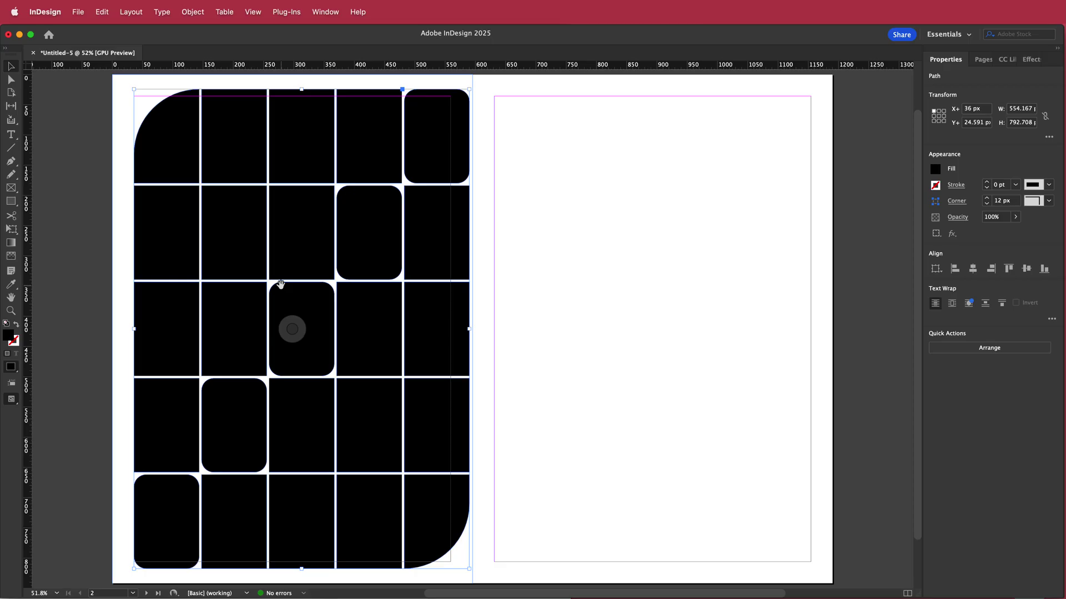
{"action": "left_click", "coordinate": [625, 149]}
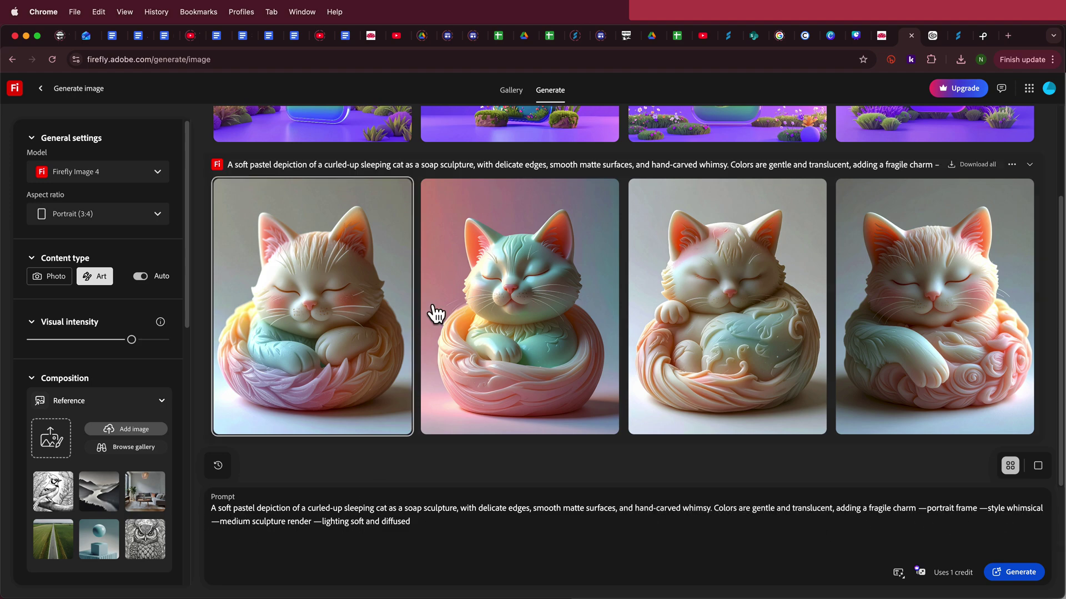
Step: Pick the second generated pastel soap-sculpture cat image in Firefly
{"action": "mouse_move", "coordinate": [472, 327]}
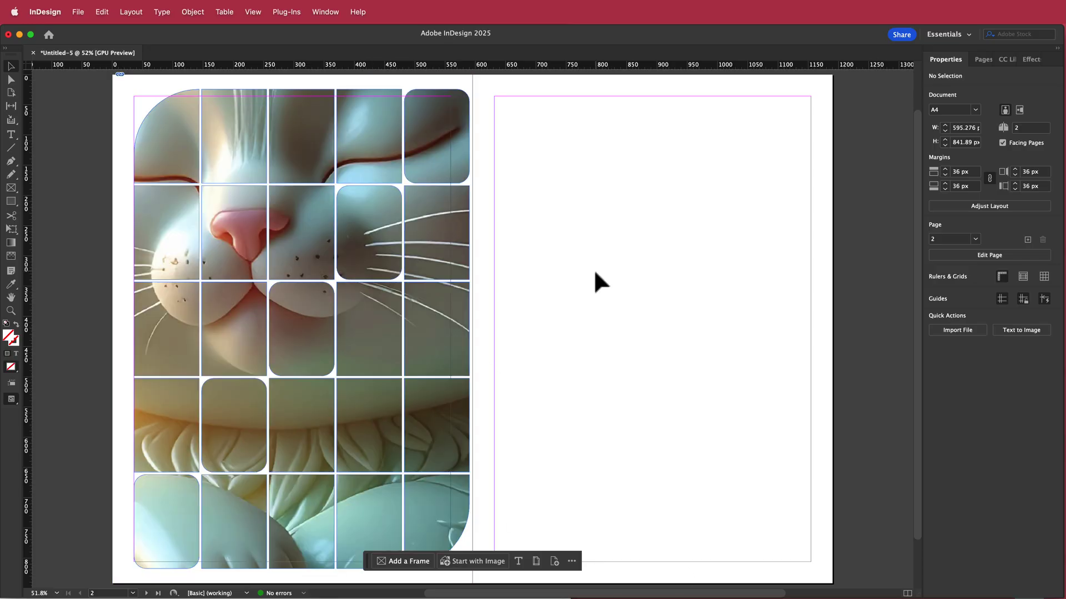
Step: Fit the cat image proportionally inside the grid frame so the whole cat shows
{"action": "left_click", "coordinate": [293, 329]}
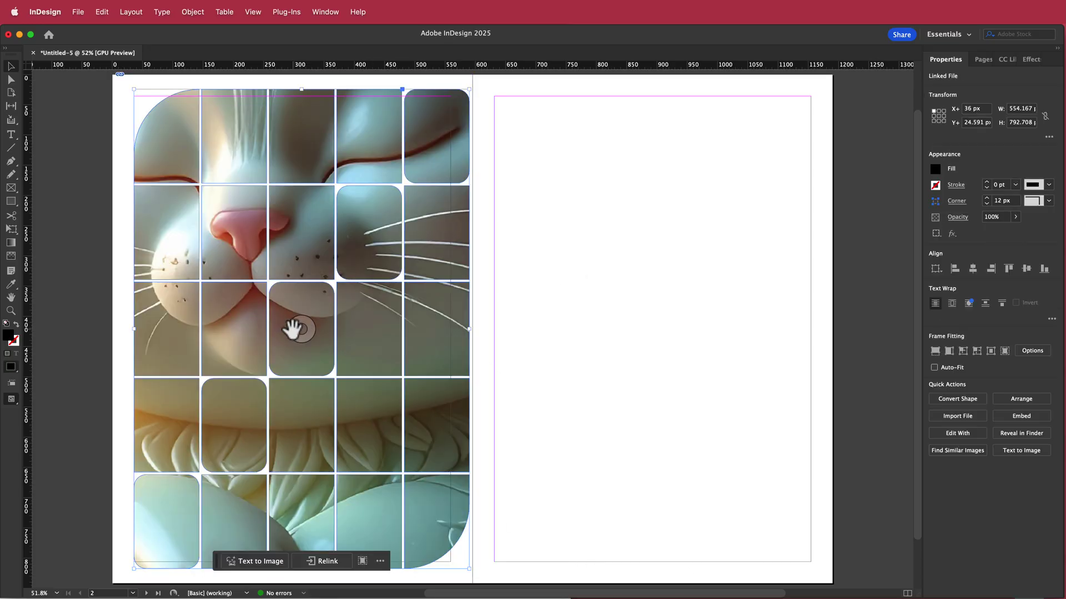
{"action": "right_click", "coordinate": [305, 242]}
{"action": "mouse_move", "coordinate": [398, 439]}
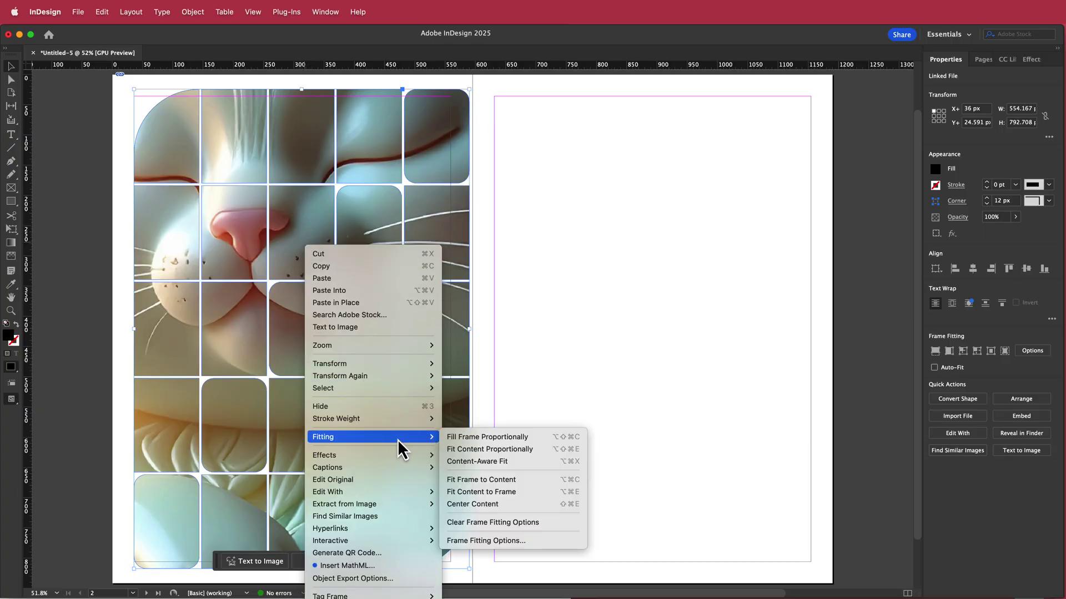
{"action": "left_click", "coordinate": [522, 451]}
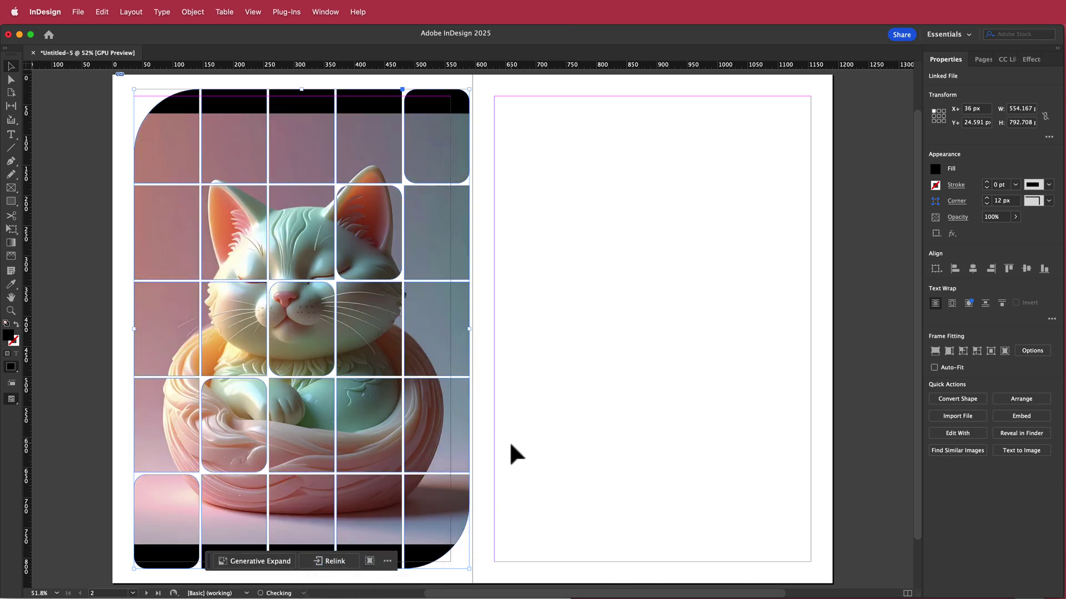
Step: Stretch the cat image's top and bottom edges to cover the grid's gaps
{"action": "left_click", "coordinate": [301, 330]}
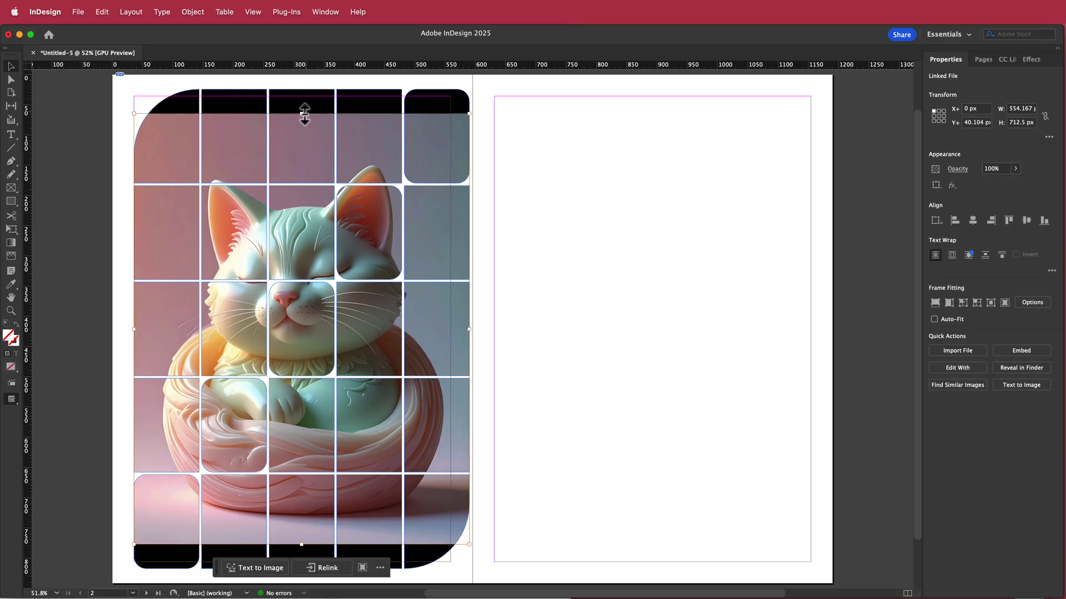
{"action": "left_click_drag", "start_coordinate": [302, 116], "coordinate": [303, 87]}
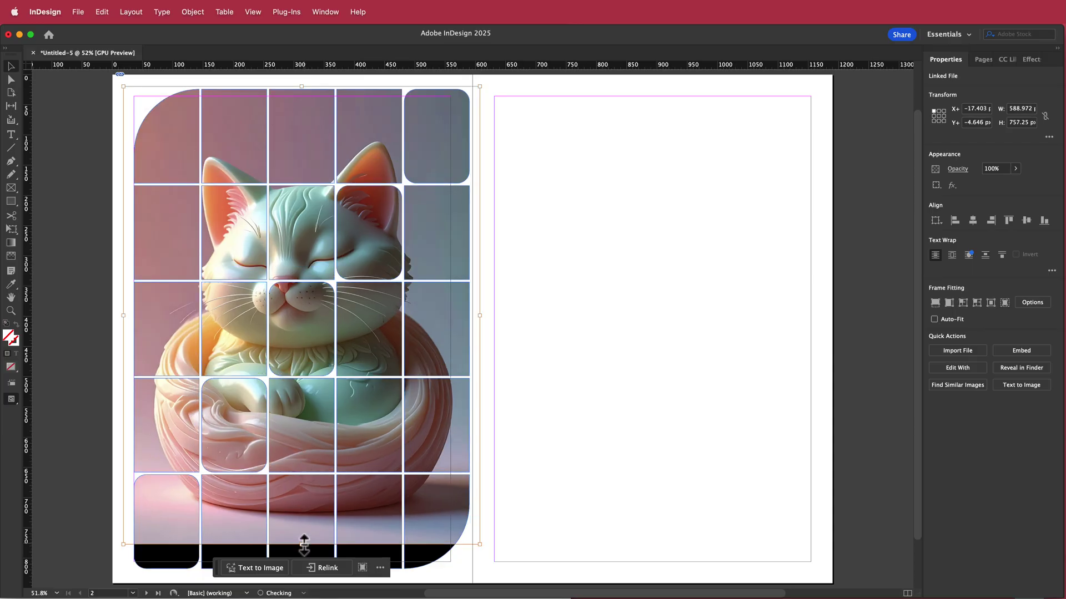
{"action": "left_click_drag", "start_coordinate": [302, 543], "coordinate": [303, 570]}
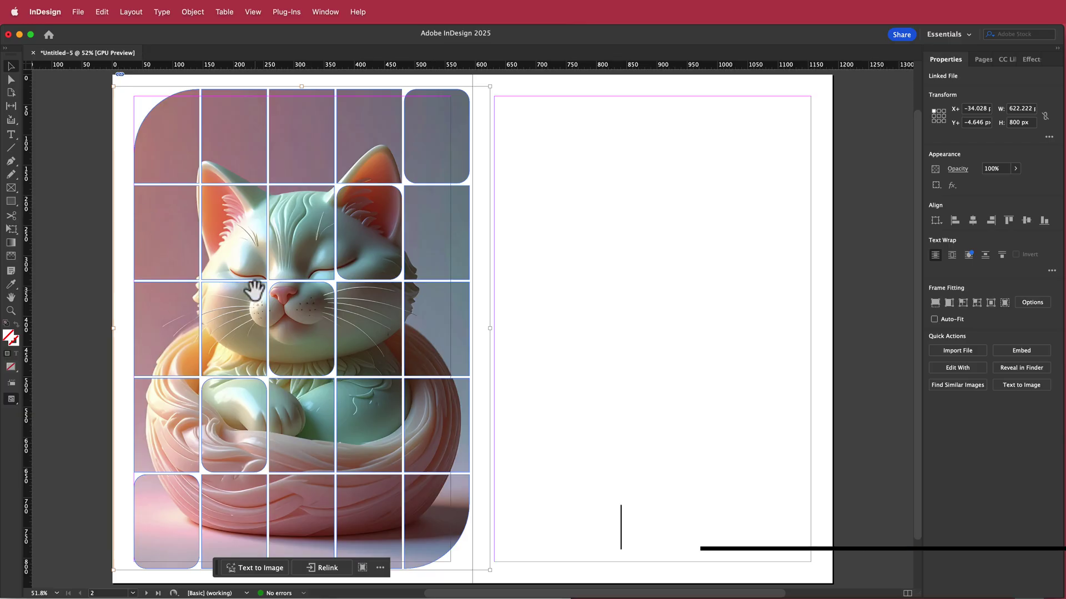
{"action": "left_click", "coordinate": [589, 165]}
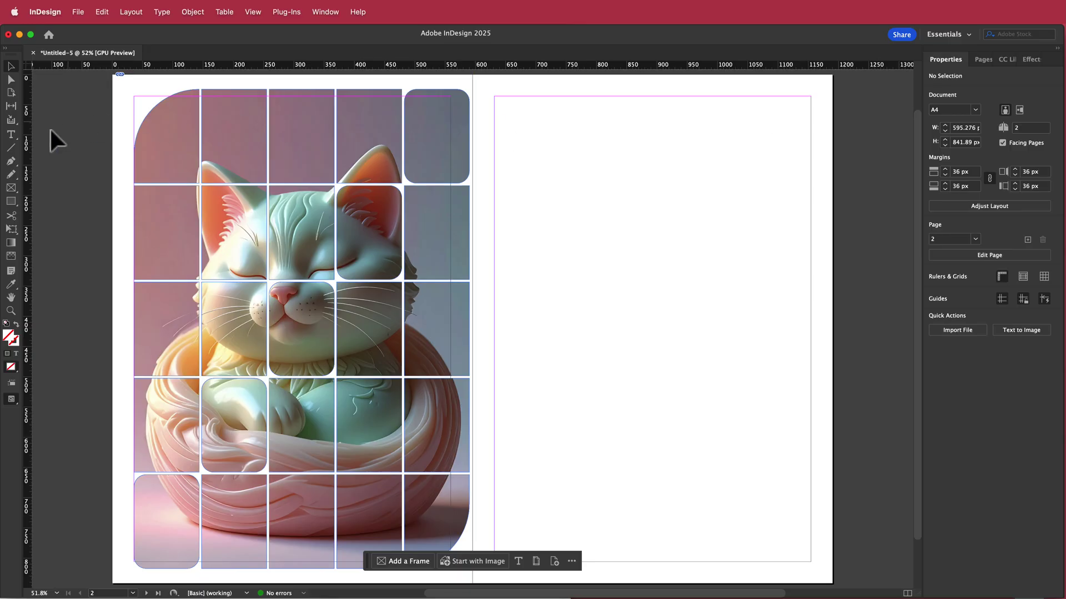
Step: Draw a line along the right page's top margin with a 1 pt stroke at 61% opacity
{"action": "left_click", "coordinate": [11, 148]}
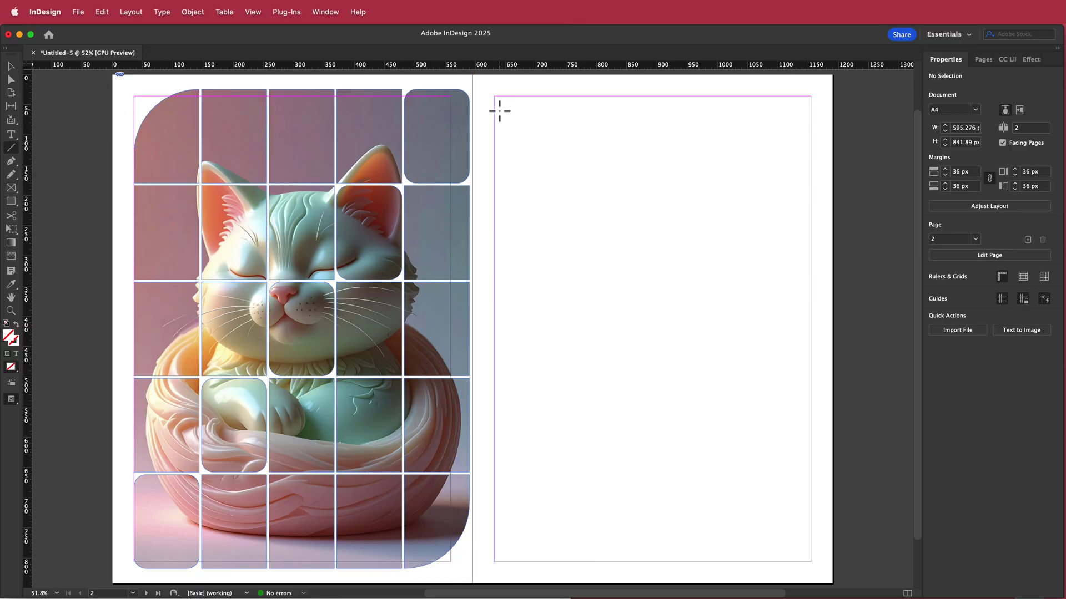
{"action": "left_click_drag", "start_coordinate": [494, 112], "coordinate": [811, 112]}
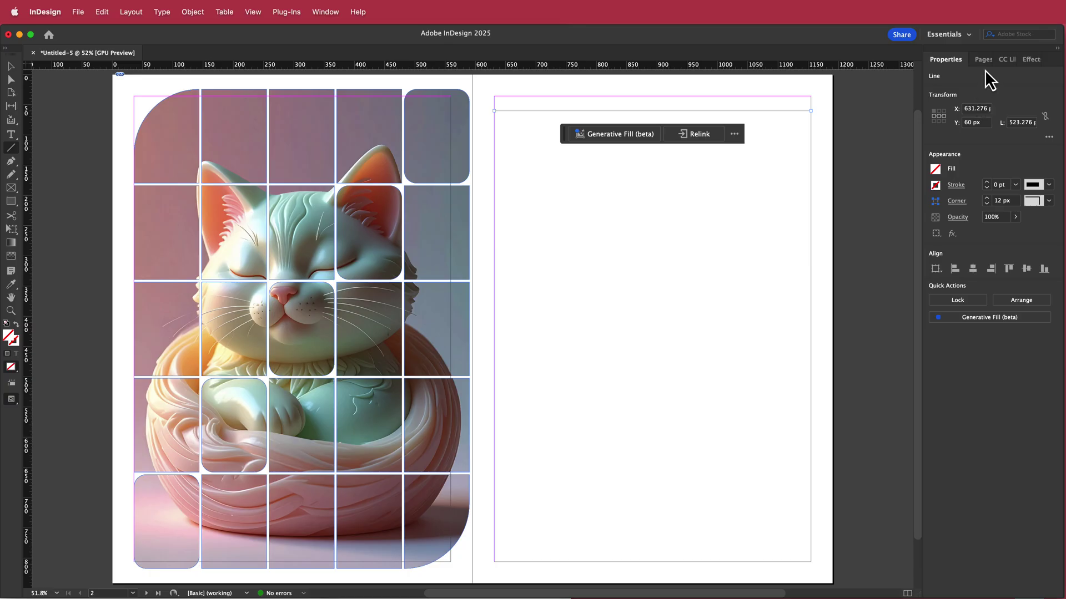
{"action": "left_click", "coordinate": [987, 183]}
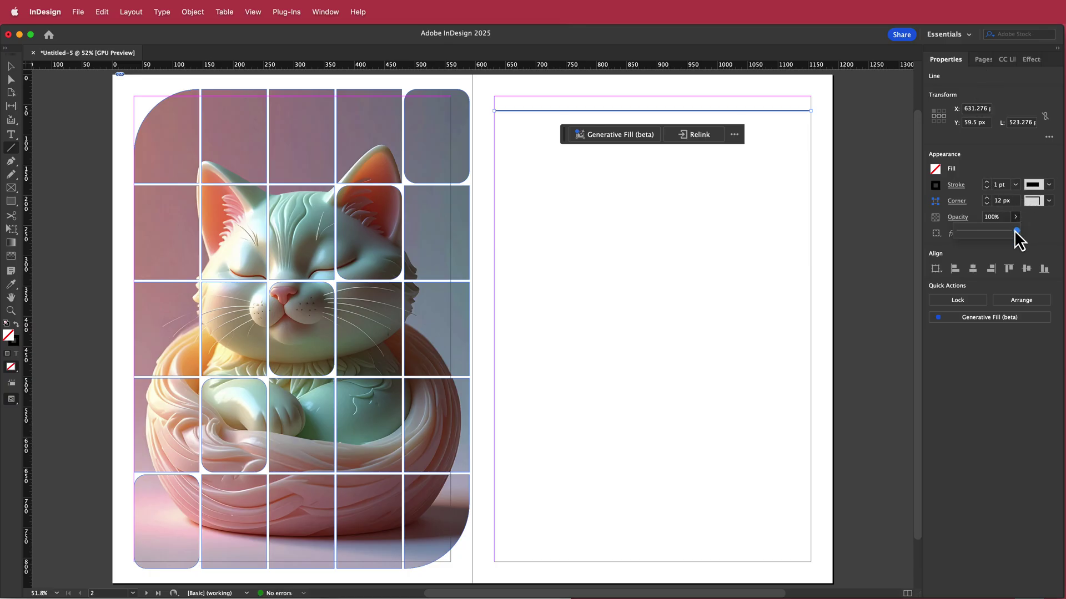
{"action": "left_click_drag", "start_coordinate": [1004, 218], "coordinate": [977, 222]}
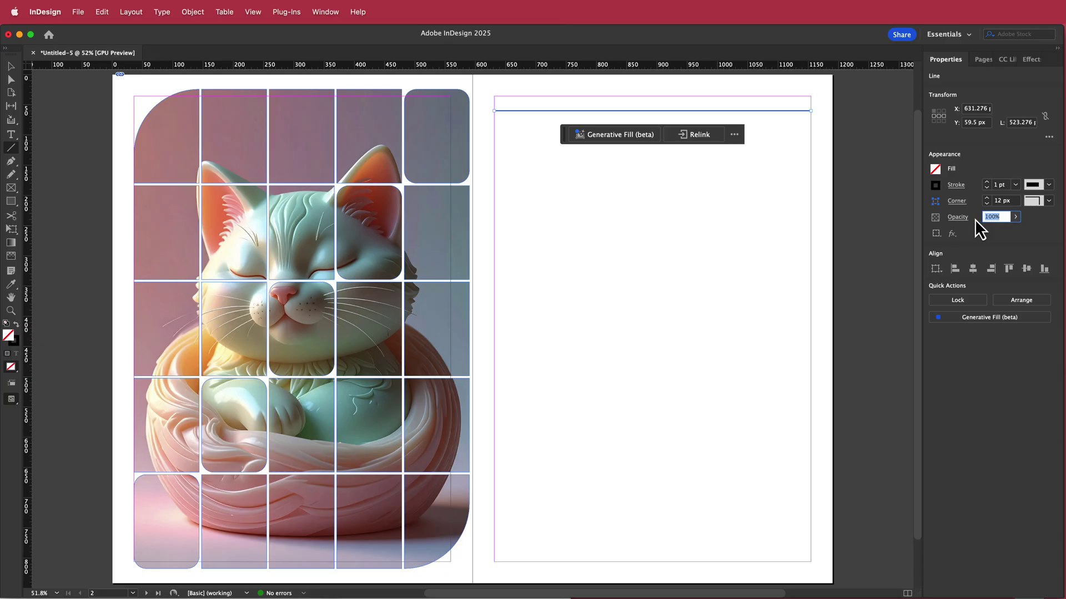
{"action": "type", "text": "75"}
{"action": "key", "text": "Return"}
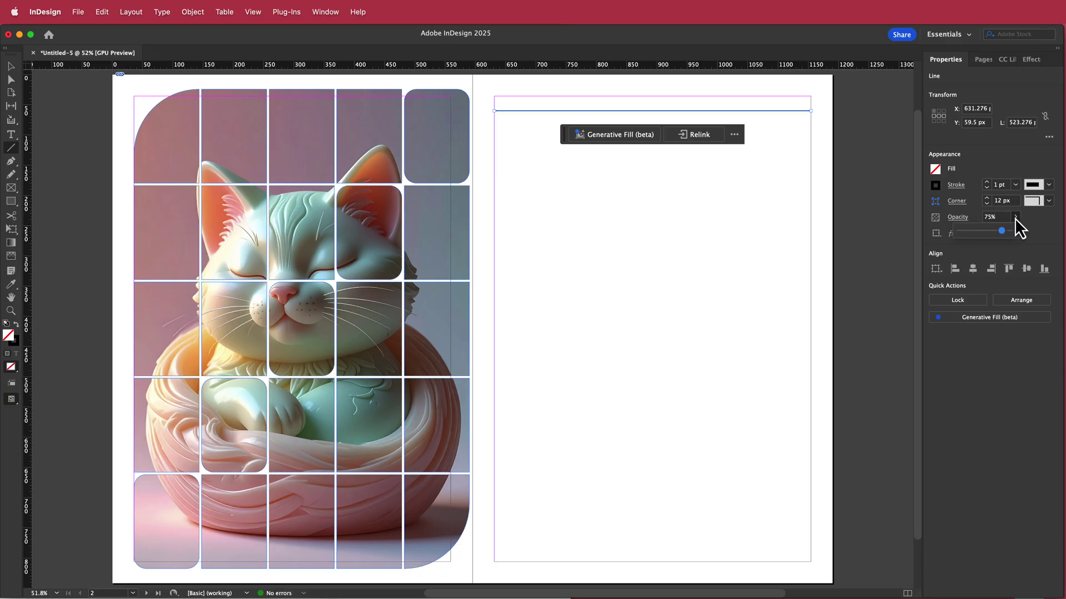
{"action": "left_click_drag", "start_coordinate": [999, 231], "coordinate": [994, 231]}
{"action": "left_click", "coordinate": [672, 163]}
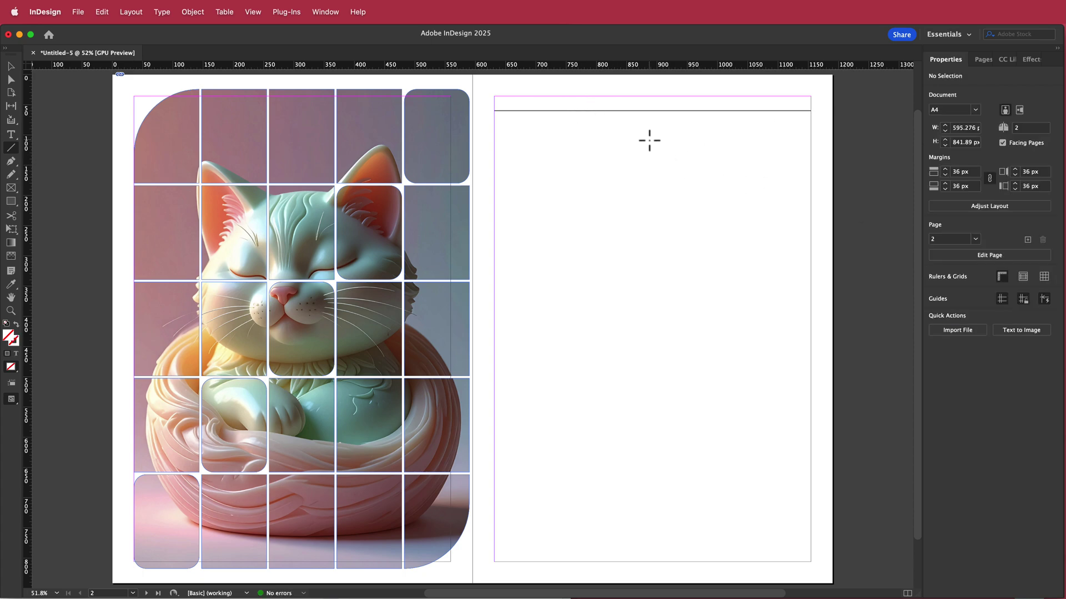
Step: Apply a right-to-left Gradient Feather to the top rule so it fades toward its left end
{"action": "scroll", "coordinate": [643, 136], "scroll_direction": "up", "scroll_amount": 2, "text": "alt"}
{"action": "scroll", "coordinate": [675, 135], "scroll_direction": "up", "scroll_amount": 1, "text": "alt"}
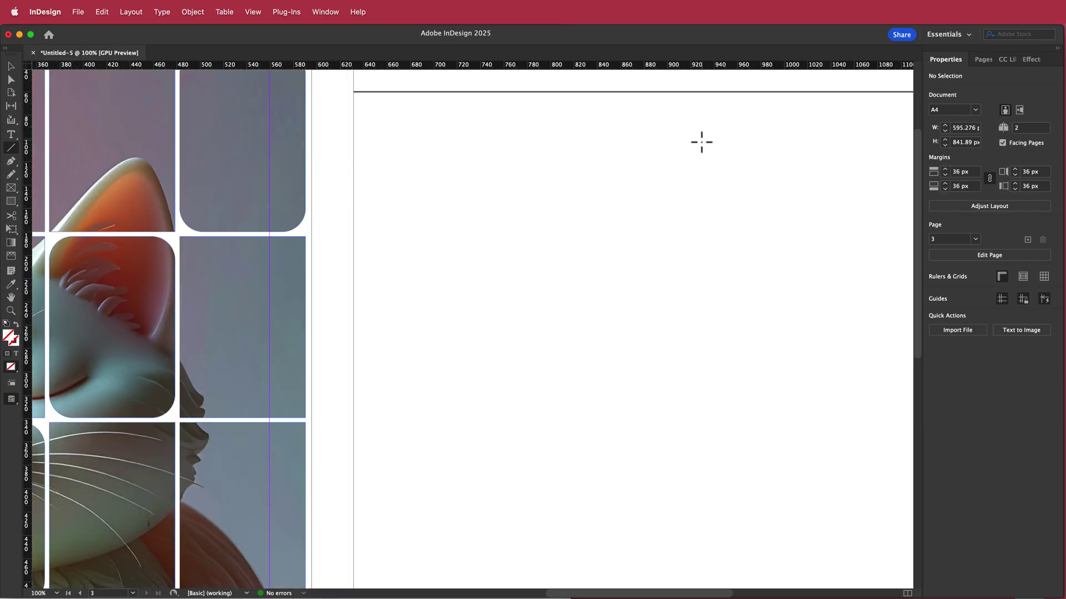
{"action": "left_click_drag", "start_coordinate": [700, 144], "coordinate": [595, 298]}
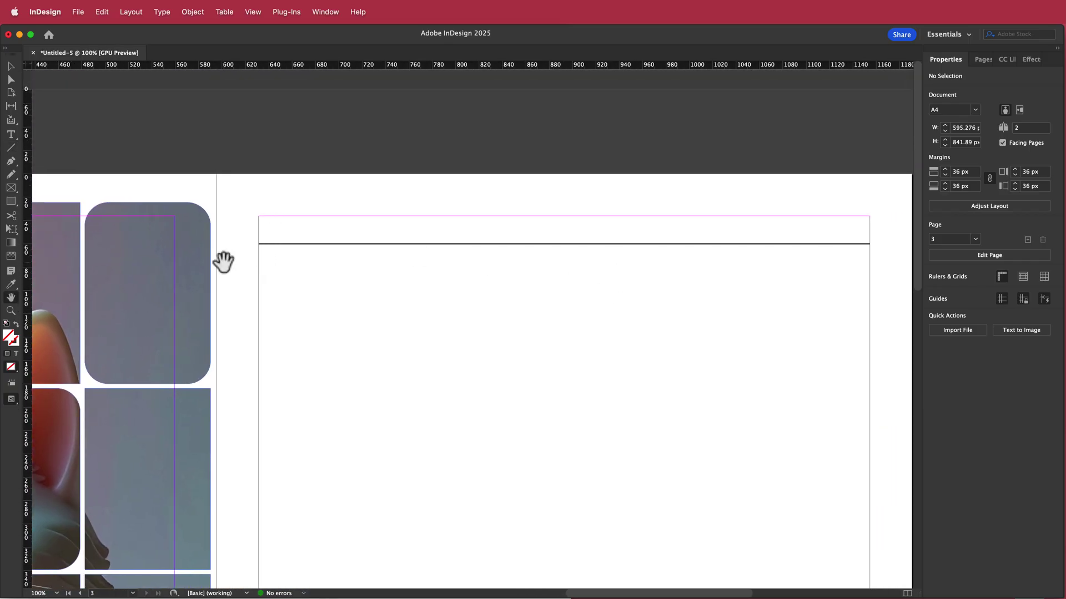
{"action": "left_click", "coordinate": [13, 257]}
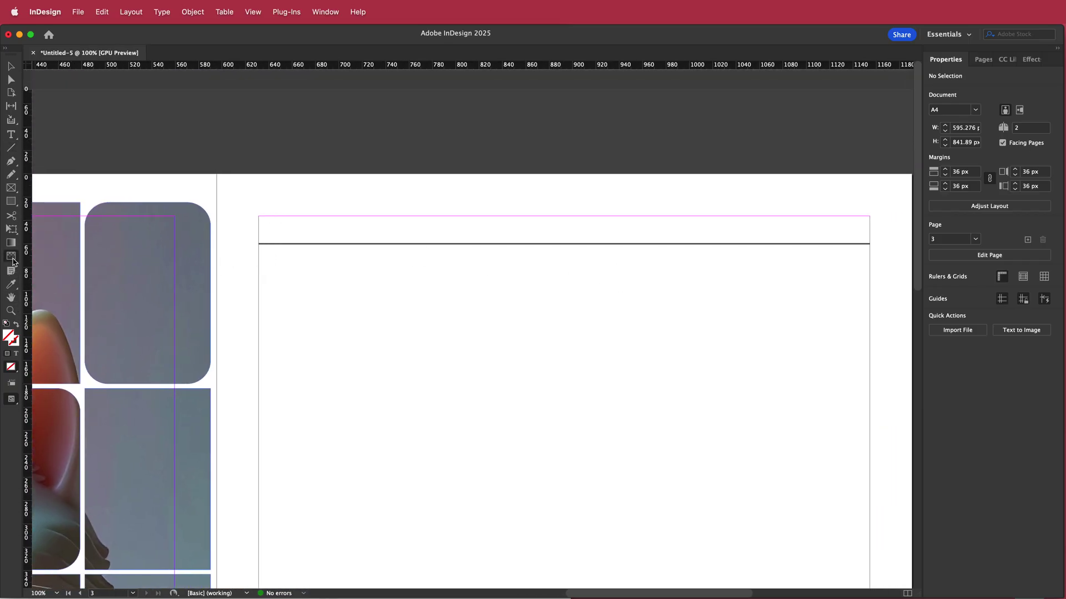
{"action": "left_click", "coordinate": [265, 243]}
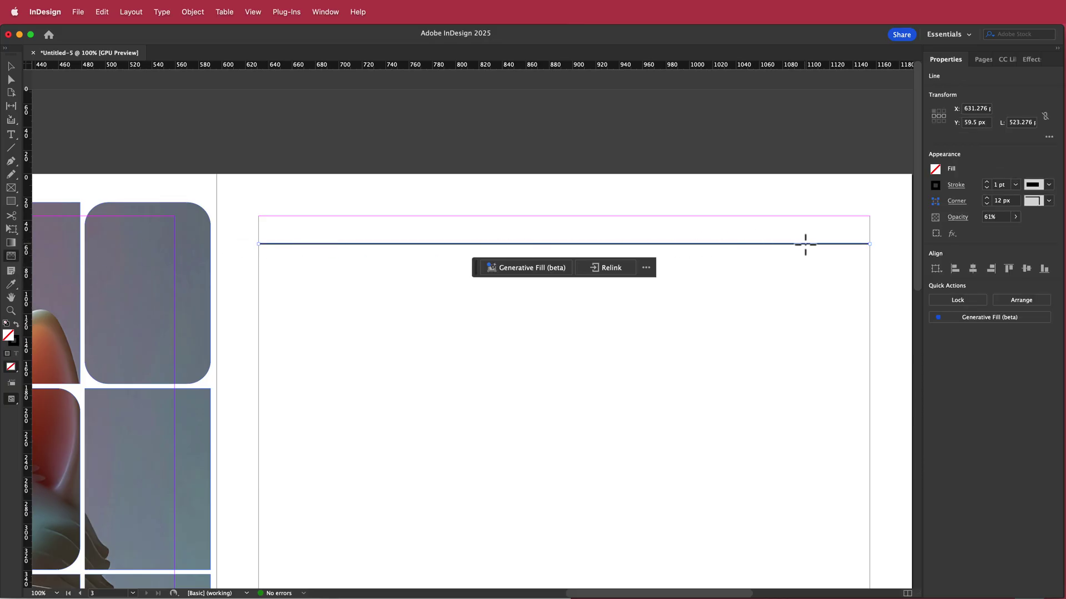
{"action": "key", "text": "v"}
{"action": "left_click", "coordinate": [668, 273]}
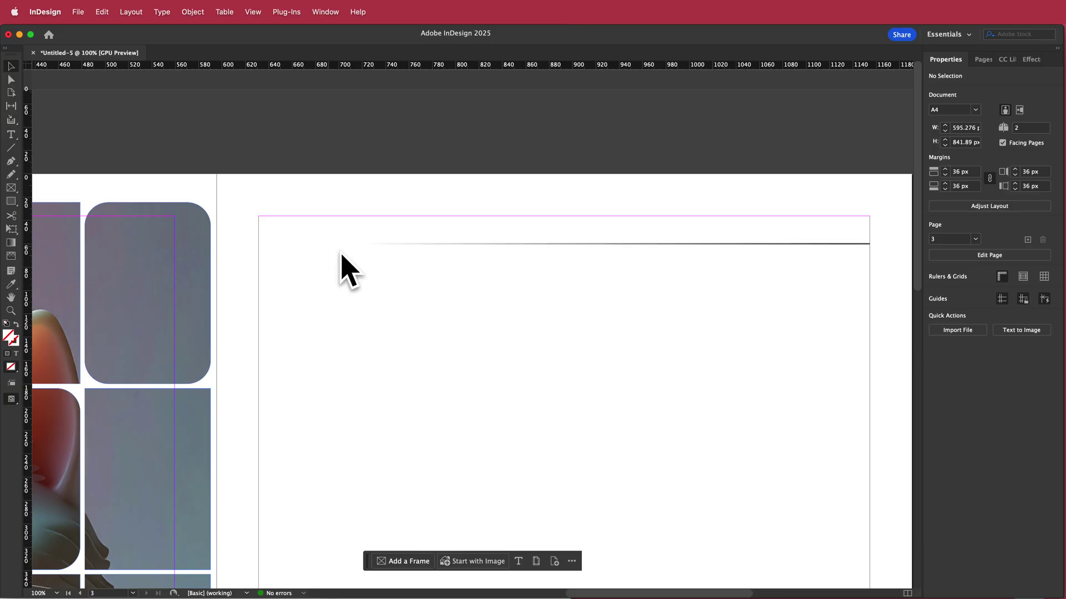
{"action": "scroll", "coordinate": [457, 262], "scroll_direction": "right", "scroll_amount": 5}
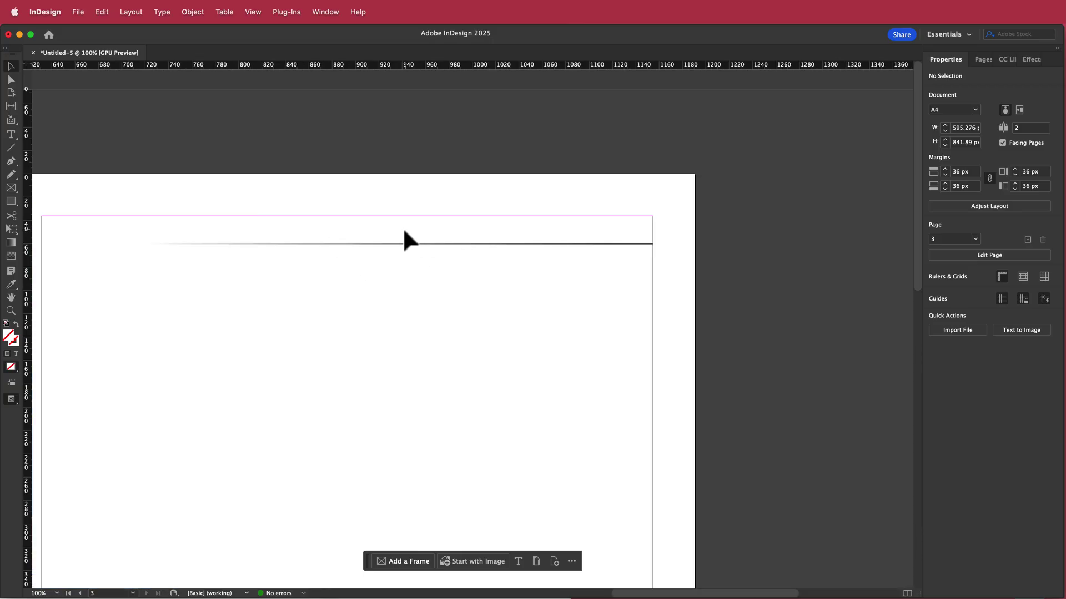
{"action": "key", "text": "super+minus"}
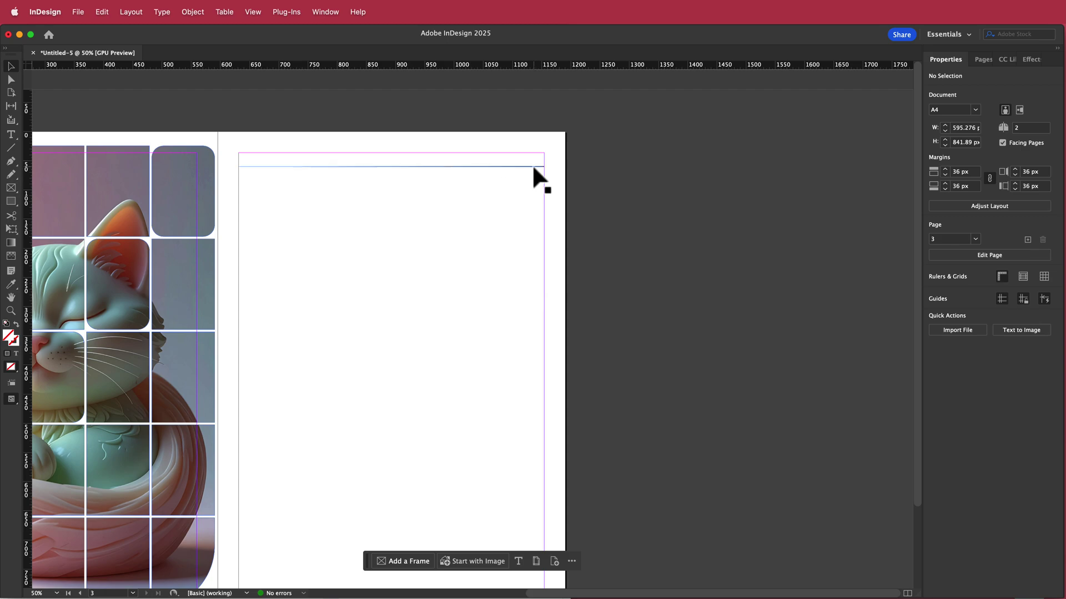
Step: Create a text frame above the rule at top right containing 'Grid Design'
{"action": "left_click", "coordinate": [11, 135]}
{"action": "left_click_drag", "start_coordinate": [470, 154], "coordinate": [549, 165]}
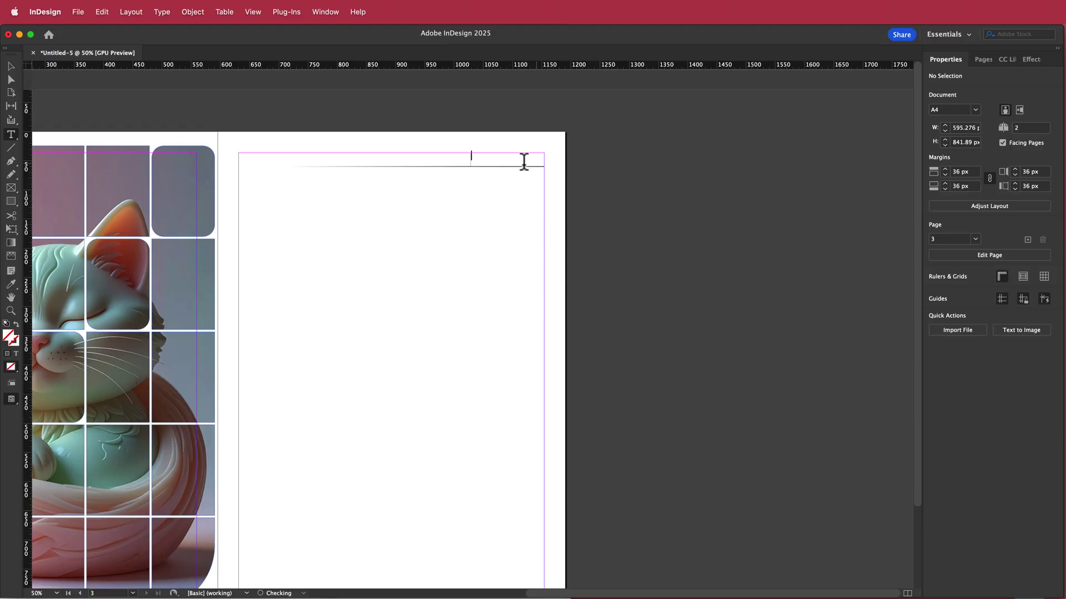
{"action": "type", "text": "Grid Design"}
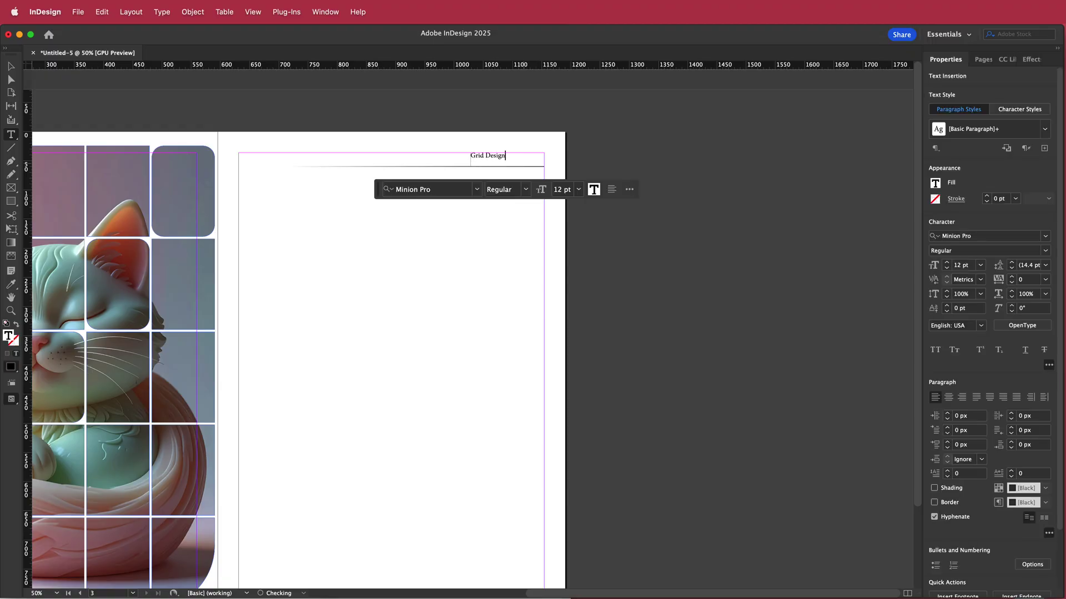
{"action": "key", "text": "super+a"}
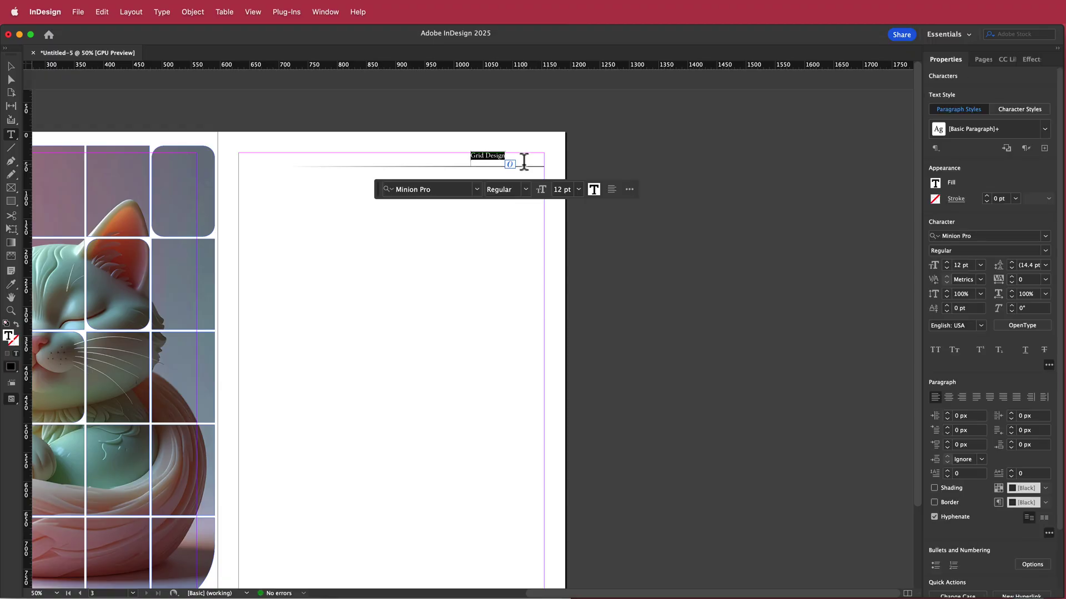
Step: Set the Grid Design label in Lato Regular, centred, in all caps
{"action": "left_click", "coordinate": [978, 235]}
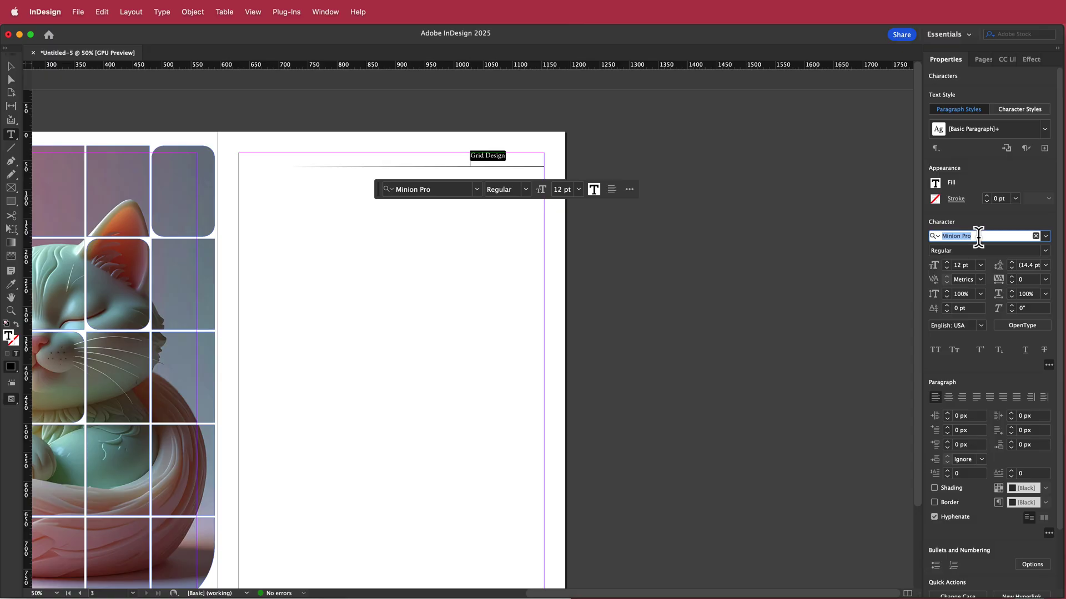
{"action": "type", "text": "lato"}
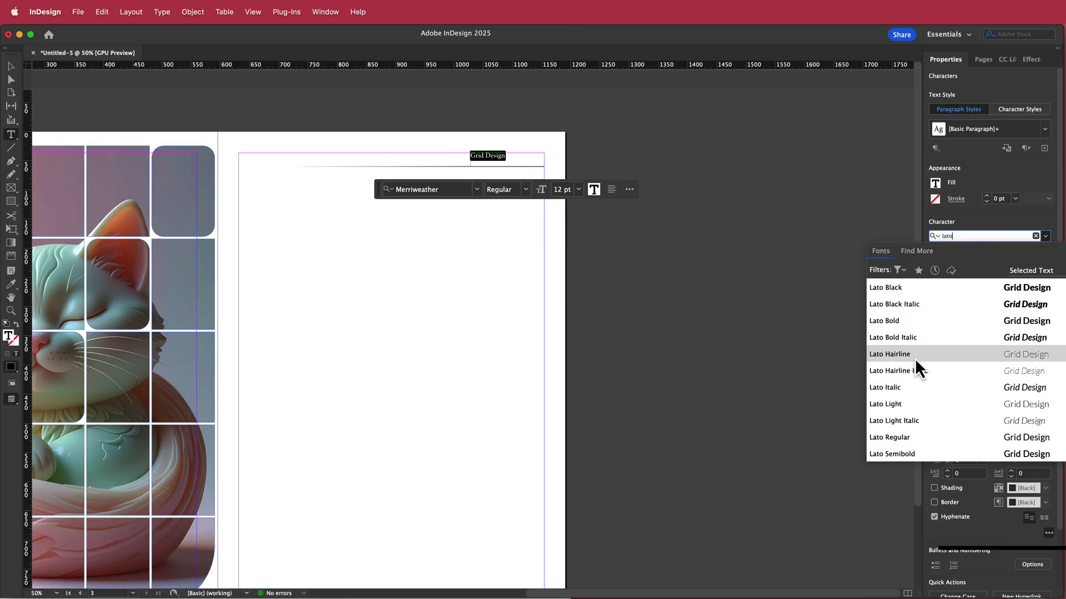
{"action": "left_click", "coordinate": [918, 433]}
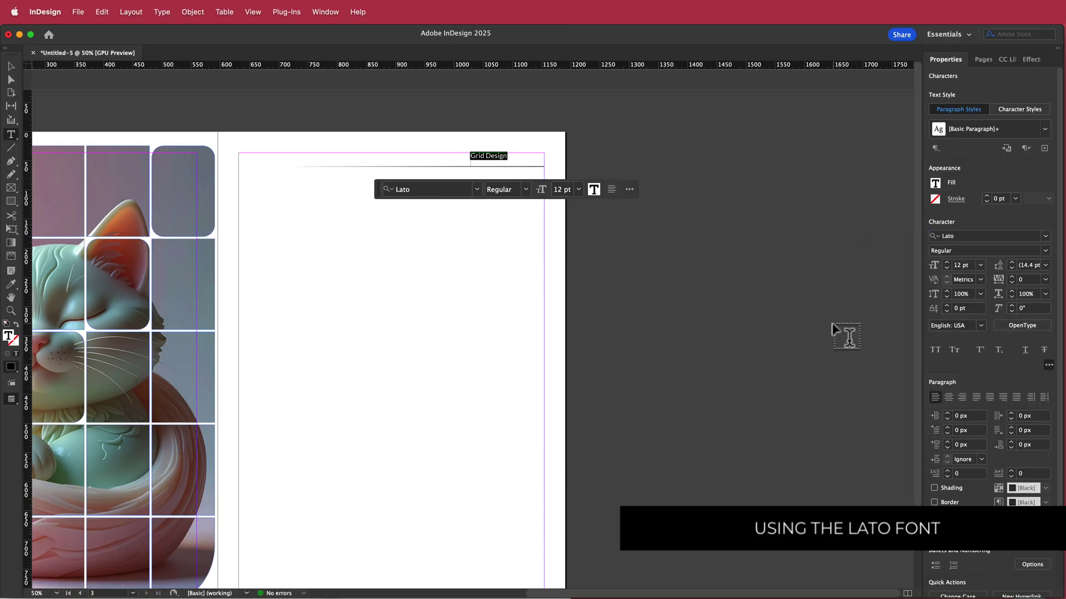
{"action": "left_click", "coordinate": [948, 398]}
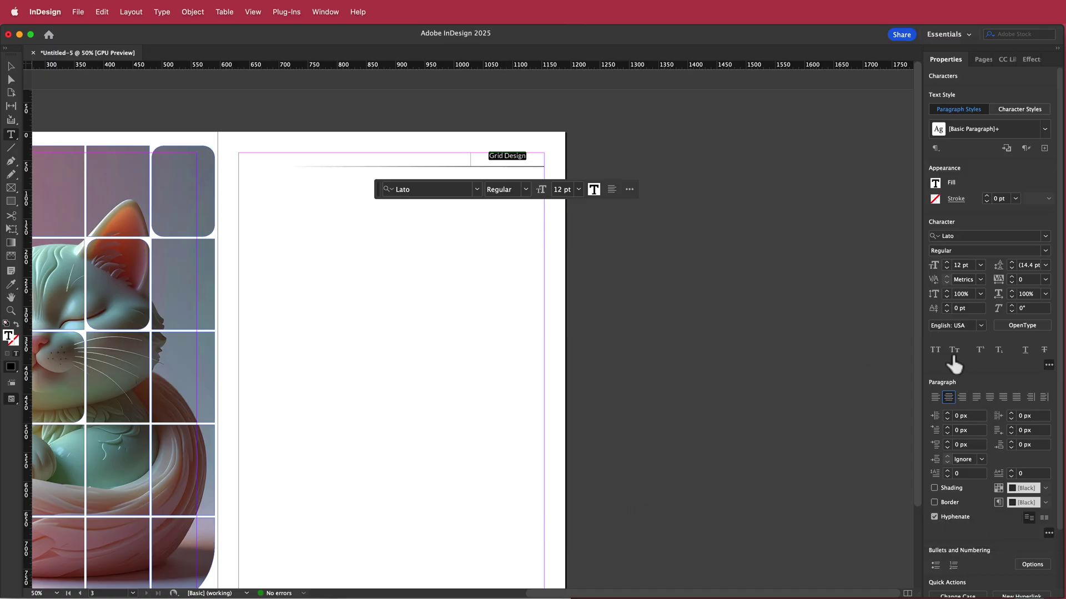
{"action": "left_click", "coordinate": [935, 350]}
Step: Nudge the label frame down and trim its bottom edge to the rule
{"action": "key", "text": "Escape"}
{"action": "key", "text": "Down"}
{"action": "key", "text": "Down"}
{"action": "key", "text": "Down"}
{"action": "key", "text": "Down"}
{"action": "left_click_drag", "start_coordinate": [507, 171], "coordinate": [508, 166]}
{"action": "left_click", "coordinate": [644, 168]}
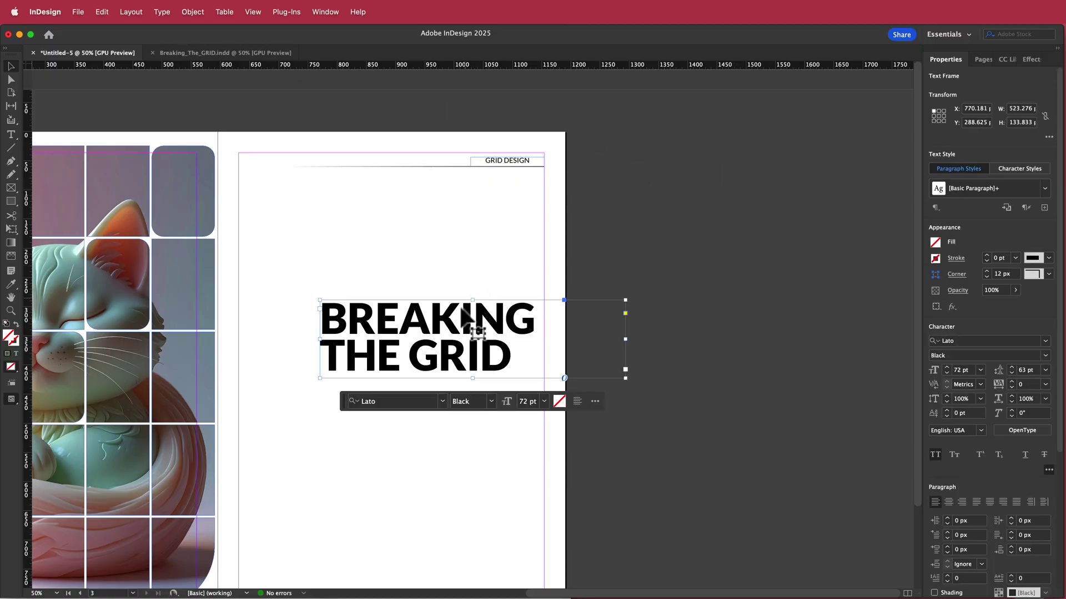
Step: Move the pasted BREAKING THE GRID headline up to the top-left margin
{"action": "left_click_drag", "start_coordinate": [423, 312], "coordinate": [341, 188]}
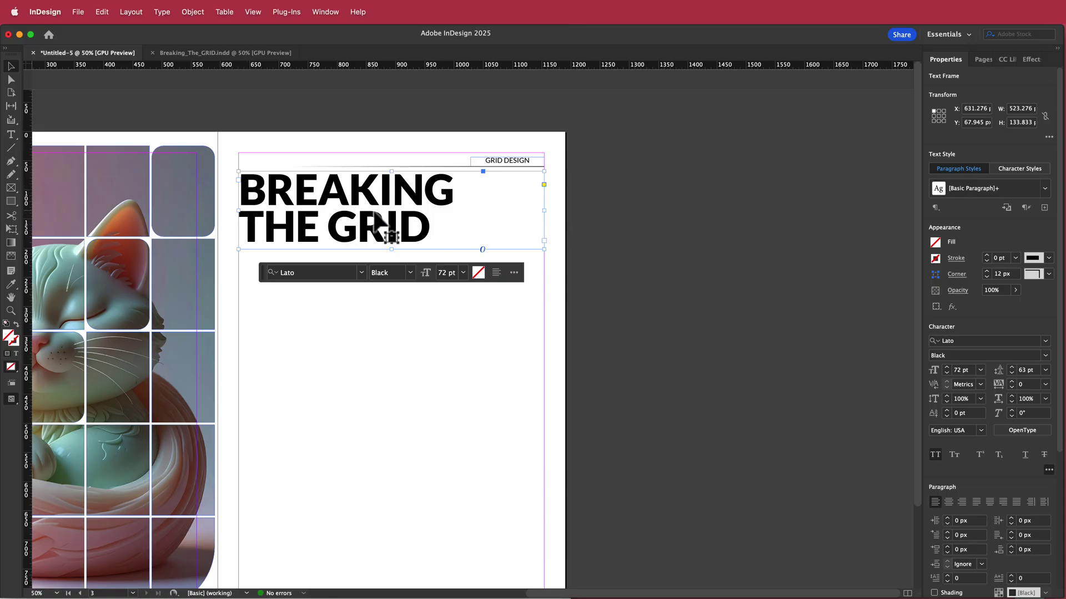
{"action": "double_click", "coordinate": [416, 226]}
{"action": "left_click_drag", "start_coordinate": [436, 228], "coordinate": [221, 191]}
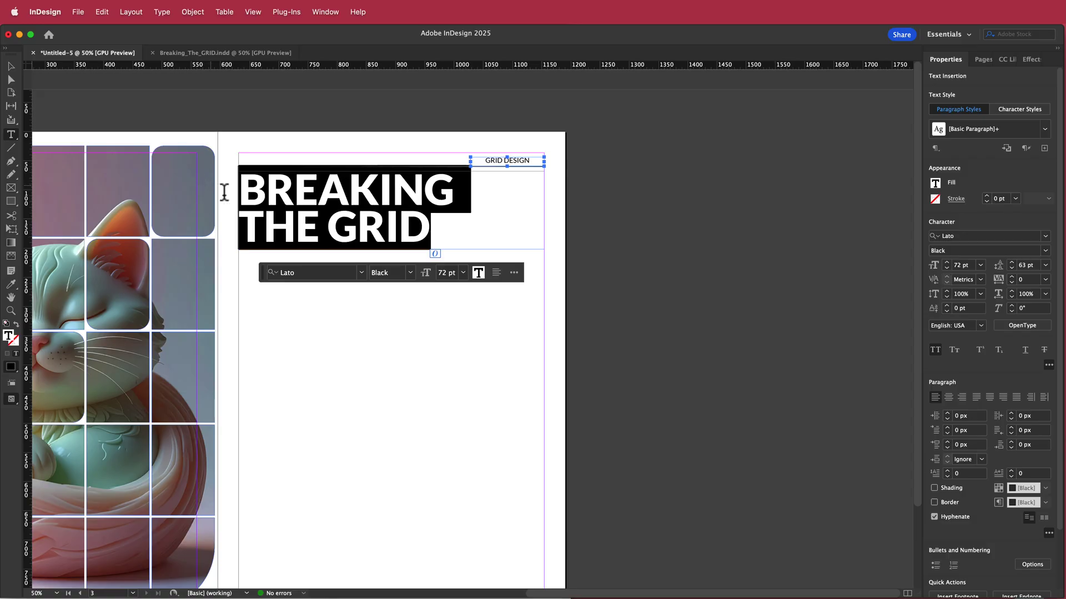
{"action": "left_click", "coordinate": [407, 348]}
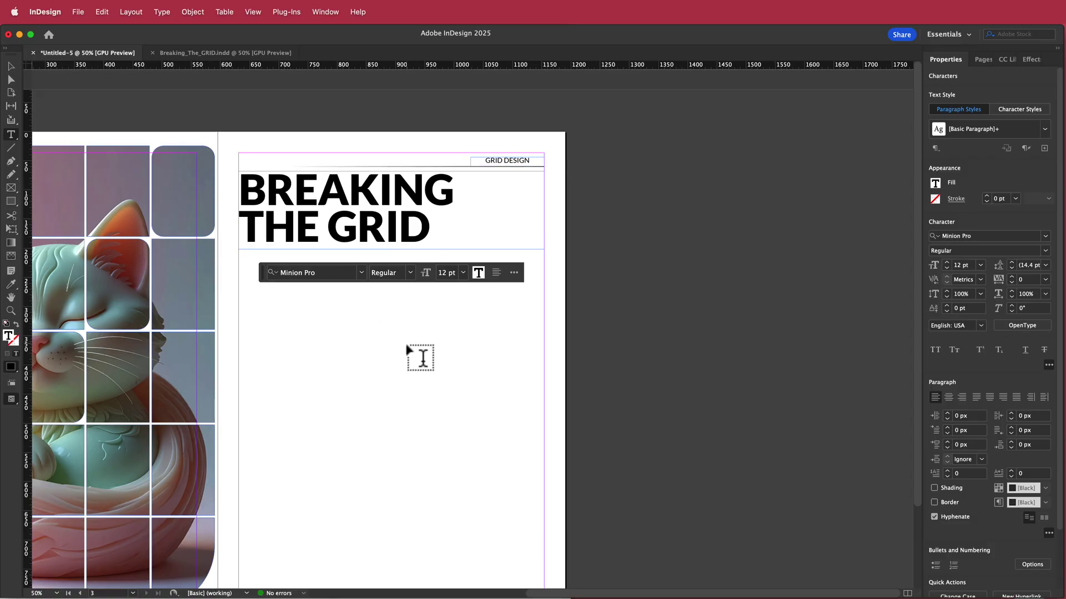
{"action": "left_click", "coordinate": [462, 192]}
{"action": "left_click", "coordinate": [11, 66]}
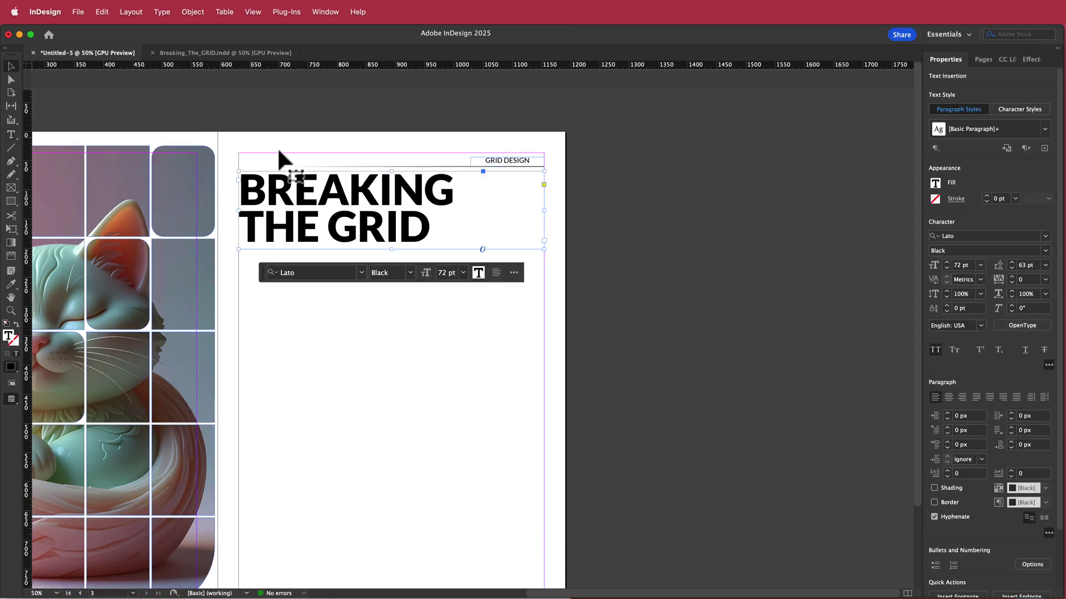
Step: Move the thin rule from under GRID DESIGN down below the headline
{"action": "left_click", "coordinate": [436, 168]}
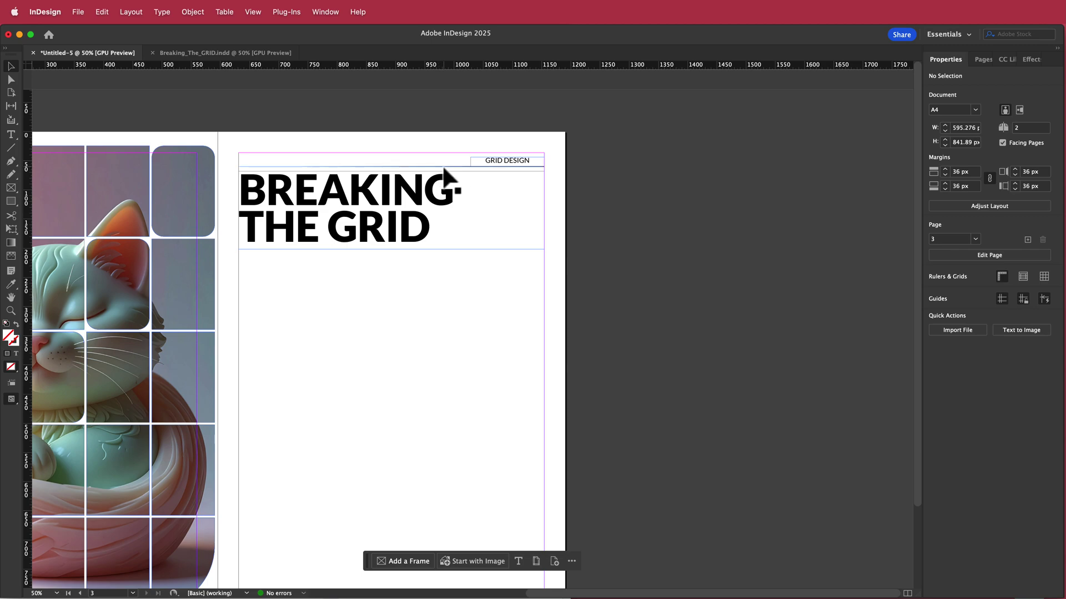
{"action": "left_click", "coordinate": [448, 167]}
{"action": "left_click_drag", "start_coordinate": [452, 170], "coordinate": [454, 253]}
Step: Select the top-right rounded tile of the Illustrator grid artwork and copy it
{"action": "left_click", "coordinate": [597, 209]}
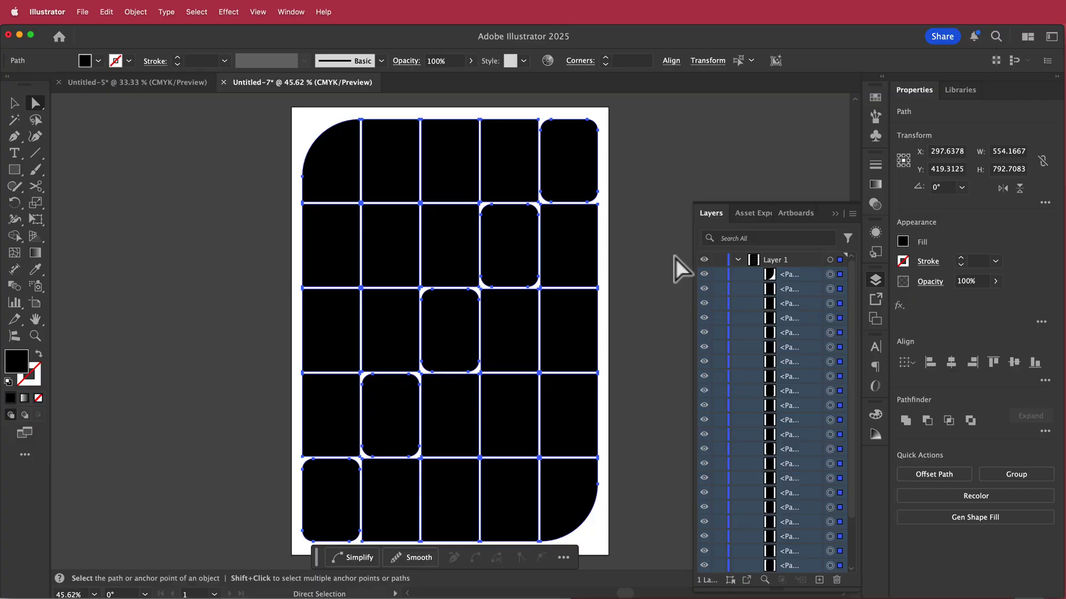
{"action": "left_click", "coordinate": [673, 199]}
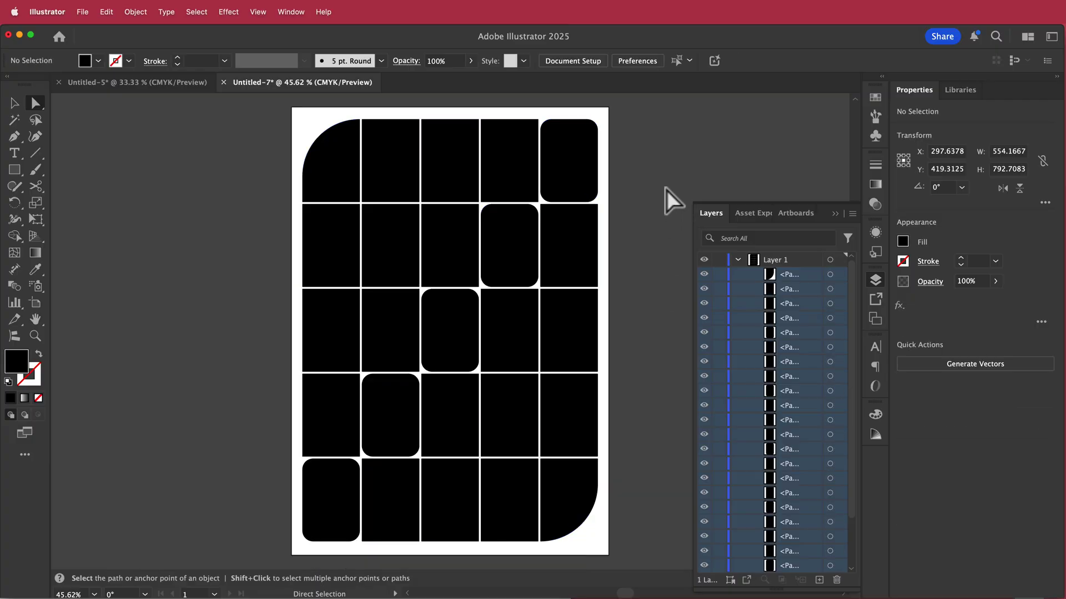
{"action": "left_click", "coordinate": [580, 164]}
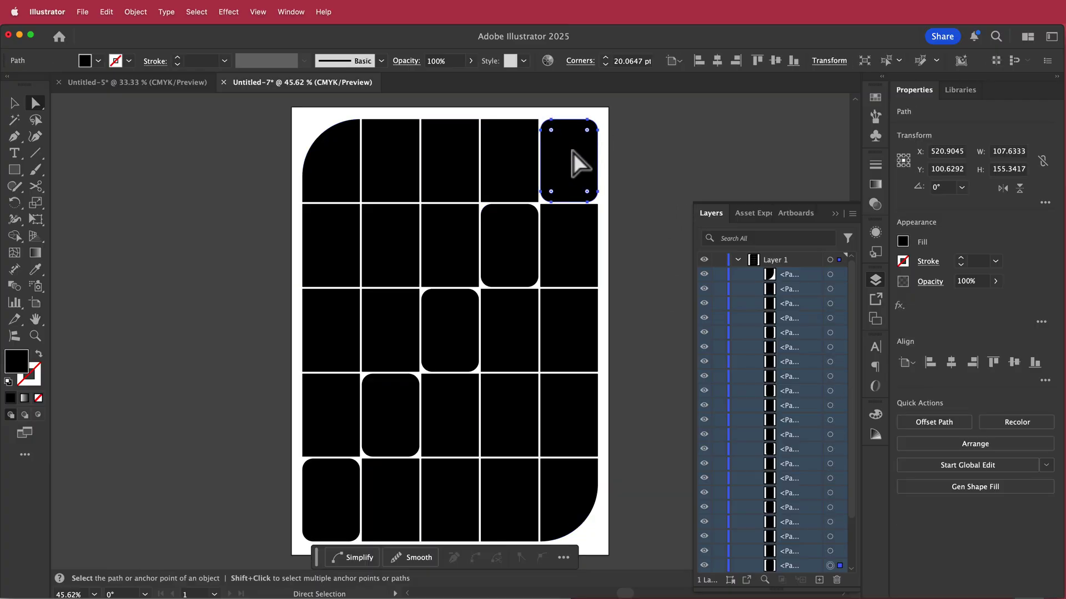
{"action": "key", "text": "super"}
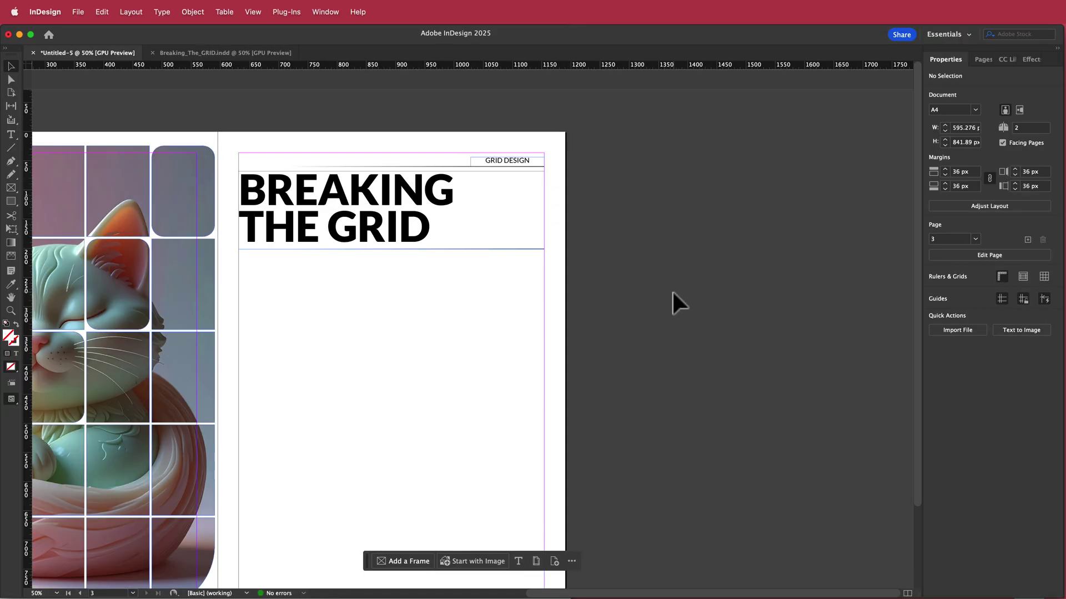
Step: Paste the black rounded tile and place it at top right beside the headline
{"action": "key", "text": "super+v"}
{"action": "left_click_drag", "start_coordinate": [477, 342], "coordinate": [515, 224]}
{"action": "left_click_drag", "start_coordinate": [445, 250], "coordinate": [449, 294]}
Step: Restore the rule under the headline, realign the headline frame, and reselect the tile
{"action": "key", "text": "super+z"}
{"action": "left_click", "coordinate": [551, 231]}
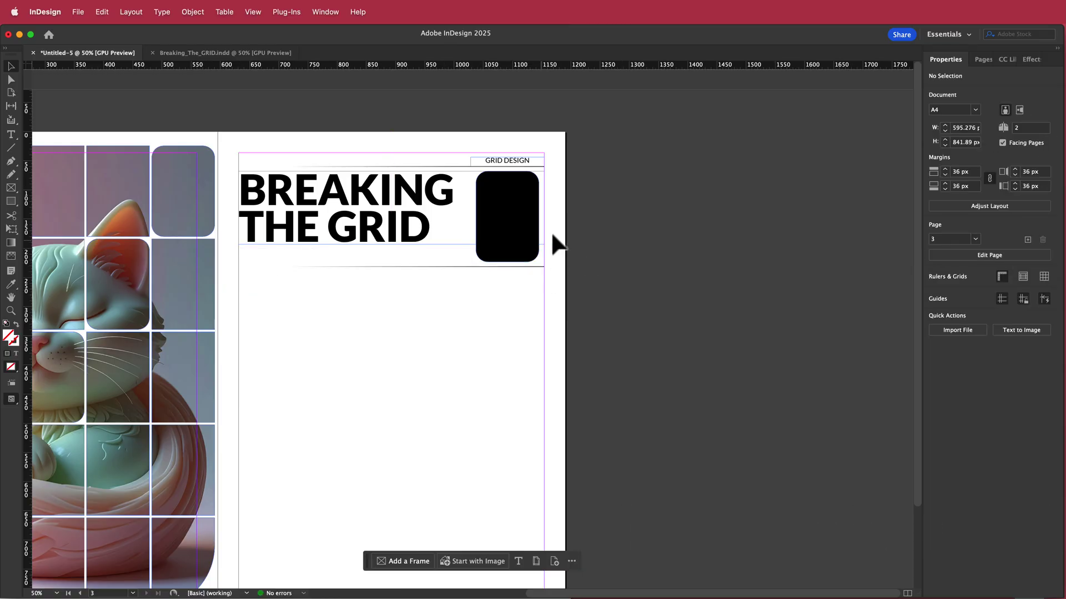
{"action": "left_click_drag", "start_coordinate": [442, 223], "coordinate": [344, 216]}
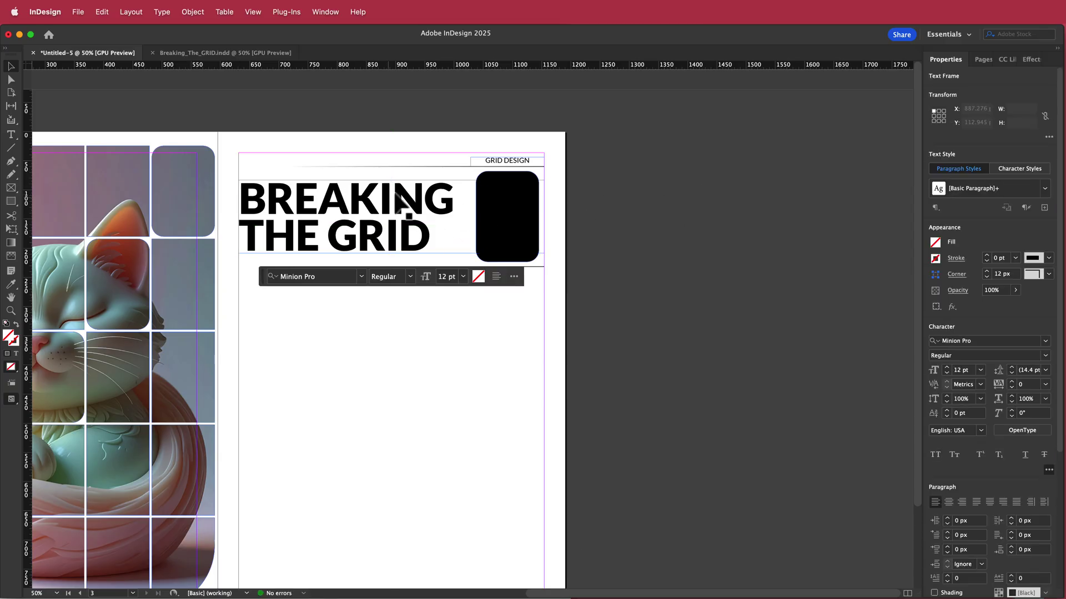
{"action": "left_click", "coordinate": [710, 197]}
{"action": "left_click", "coordinate": [515, 237]}
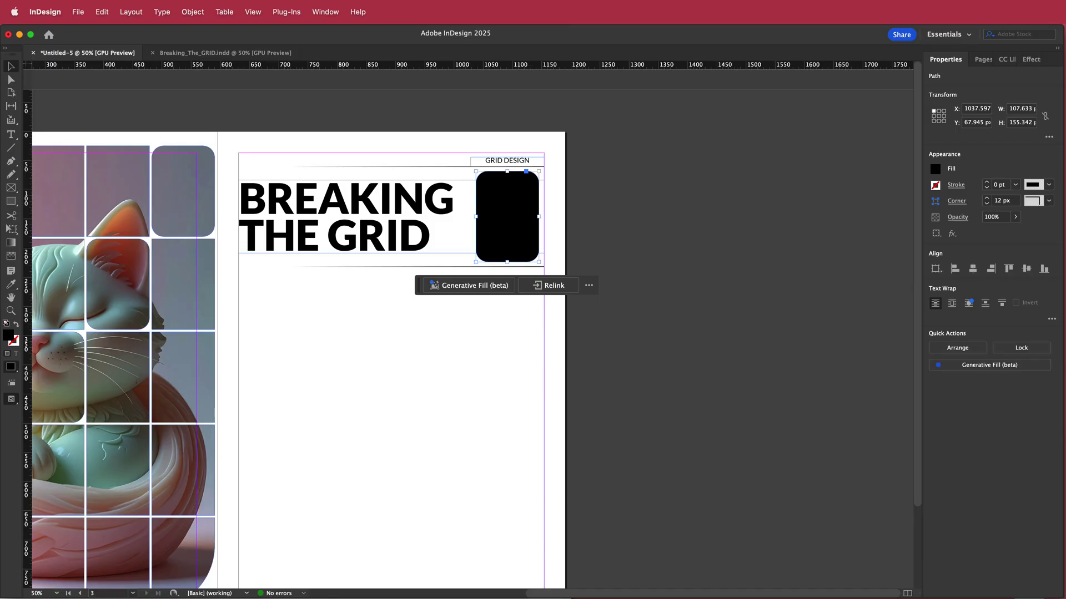
Step: Place the cat image in the rounded tile, fit it proportionally, and enlarge it to fill
{"action": "left_click_drag", "start_coordinate": [506, 594], "coordinate": [515, 192]}
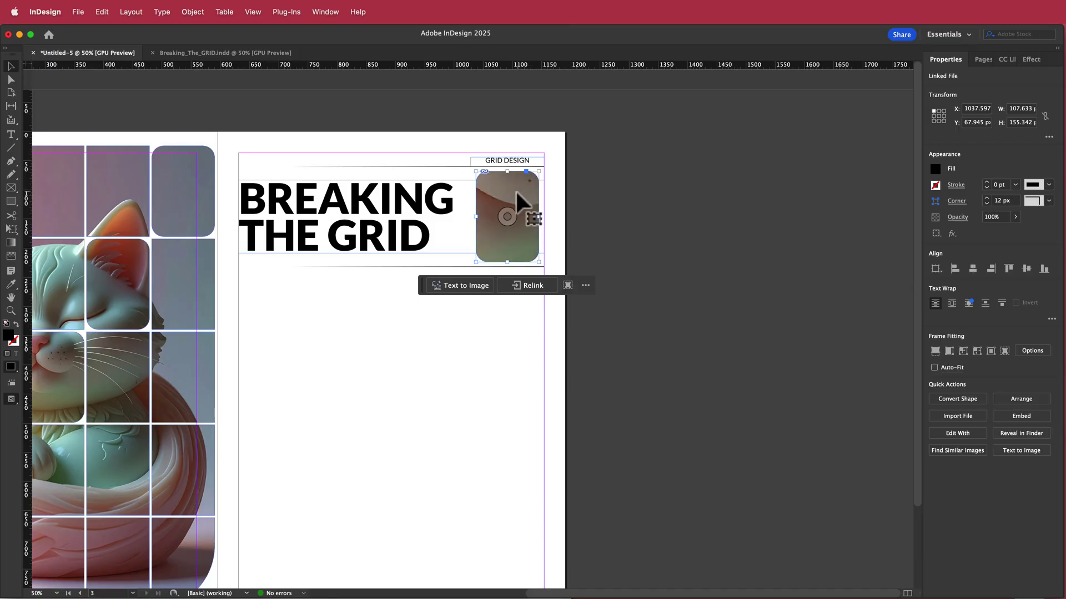
{"action": "right_click", "coordinate": [508, 193]}
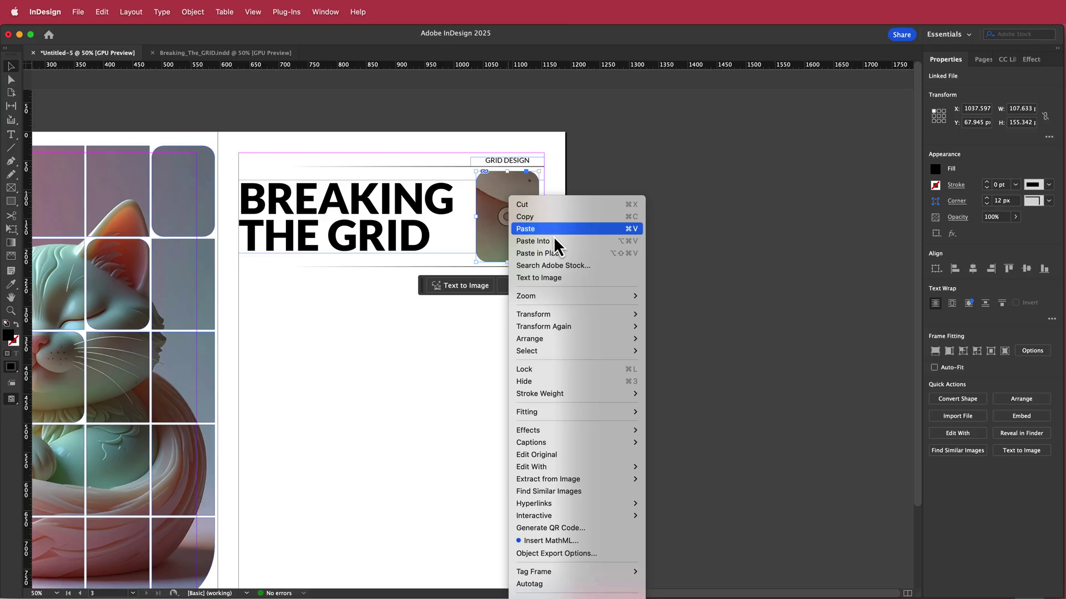
{"action": "mouse_move", "coordinate": [574, 415]}
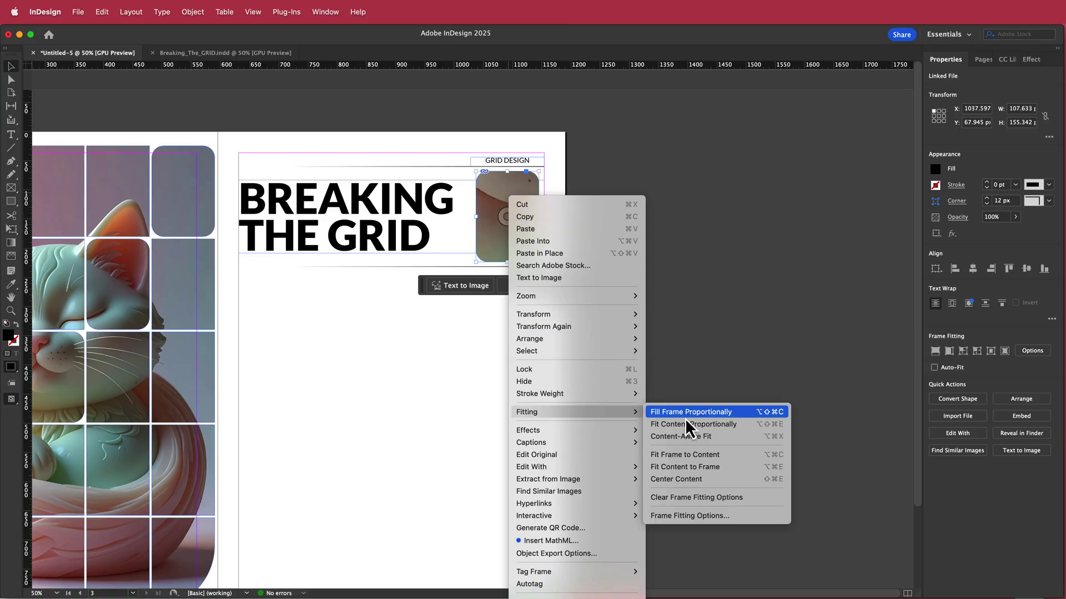
{"action": "left_click", "coordinate": [718, 424]}
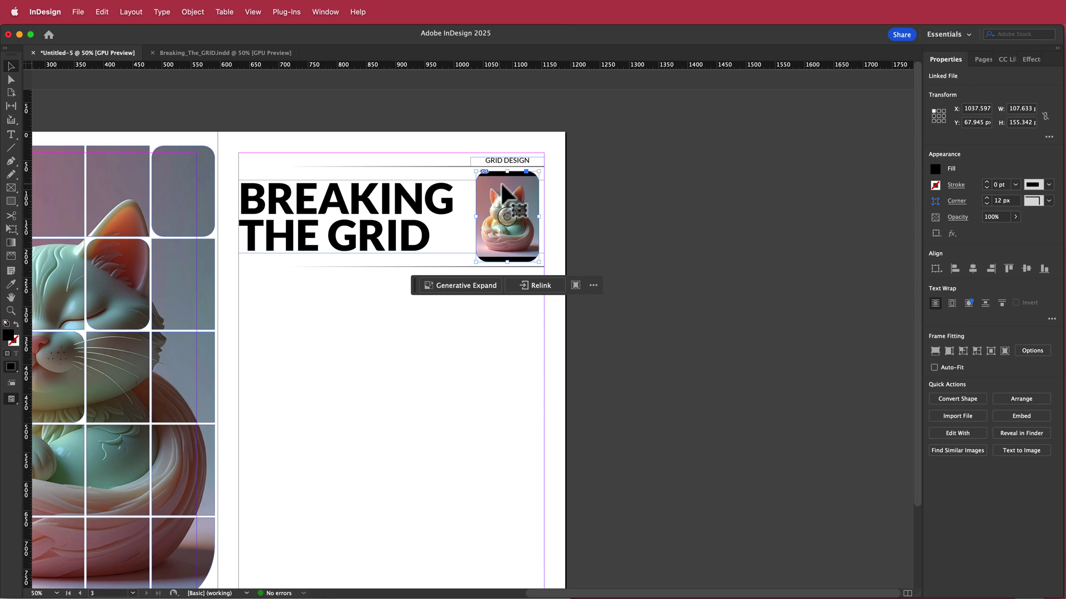
{"action": "left_click", "coordinate": [508, 219]}
{"action": "left_click_drag", "start_coordinate": [507, 171], "coordinate": [506, 168]}
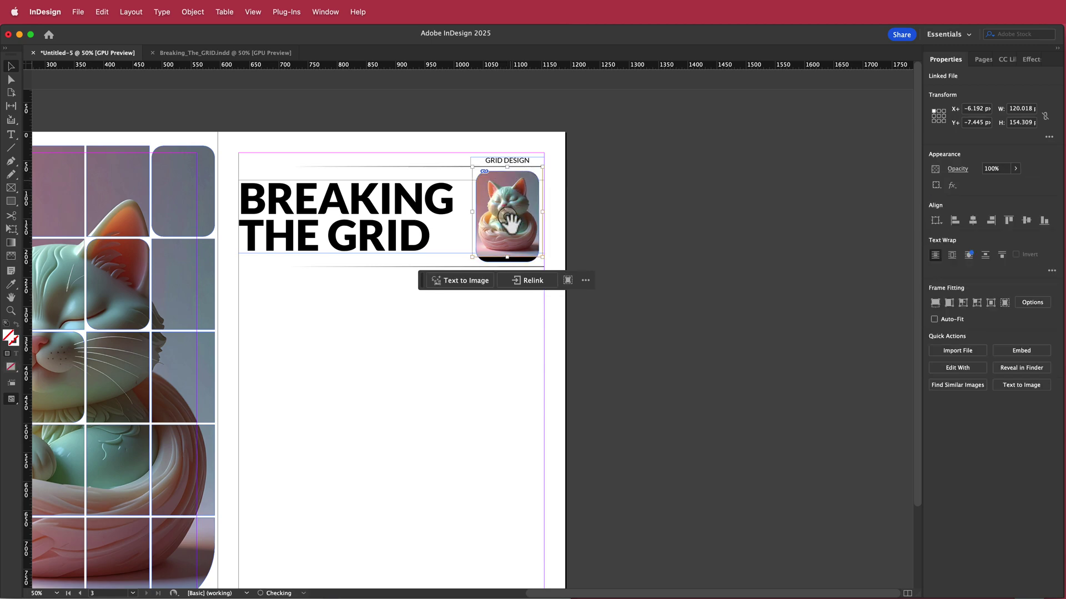
{"action": "left_click_drag", "start_coordinate": [507, 258], "coordinate": [506, 259]}
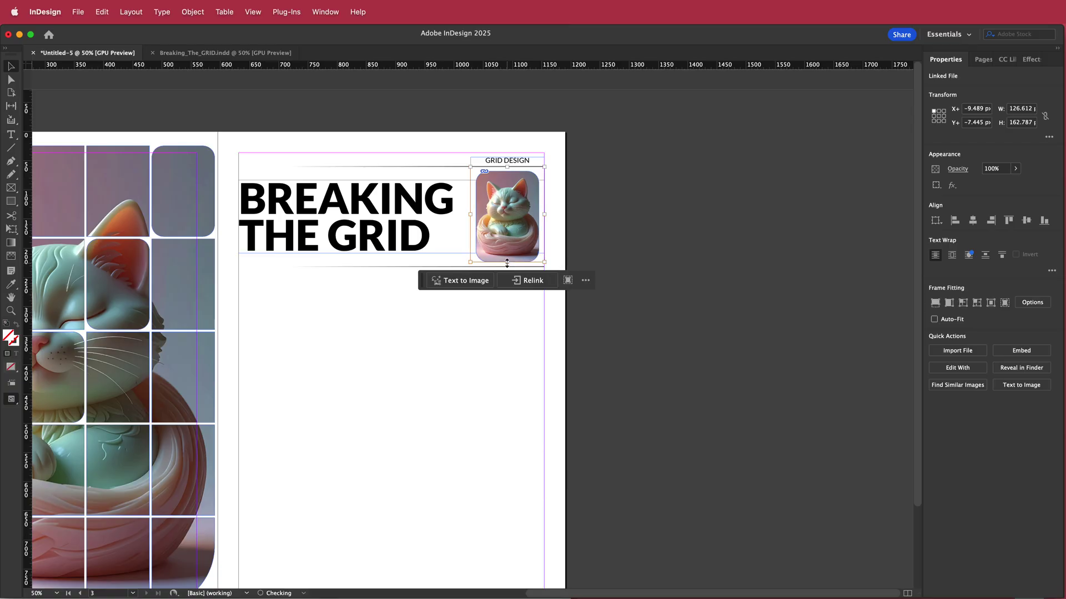
{"action": "left_click", "coordinate": [631, 210]}
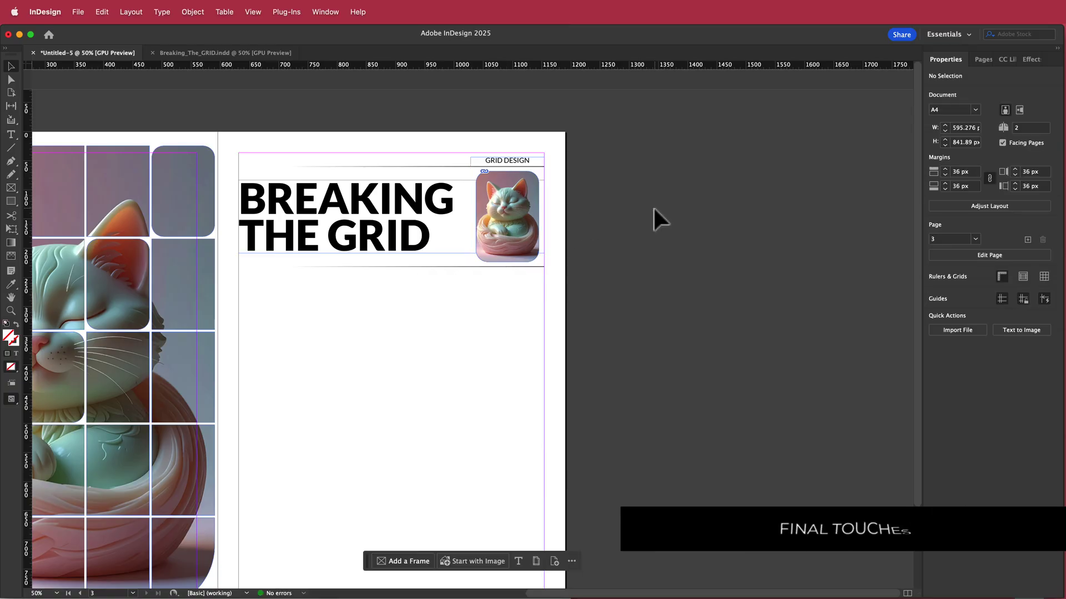
Step: Preview the layout and nudge the rule under the headline down slightly
{"action": "key", "text": "w"}
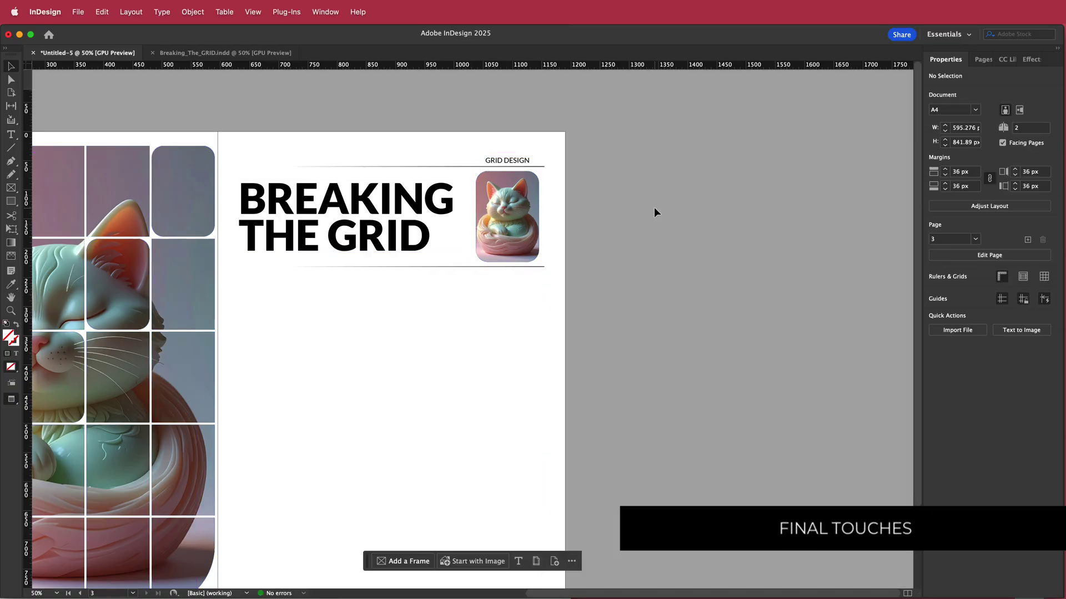
{"action": "key", "text": "w"}
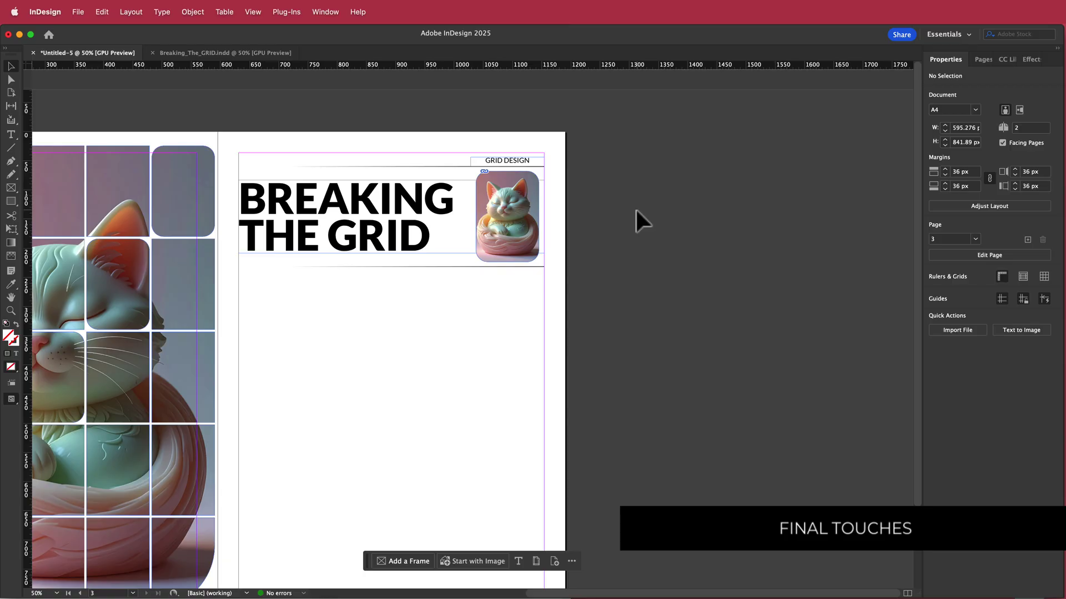
{"action": "left_click", "coordinate": [466, 268]}
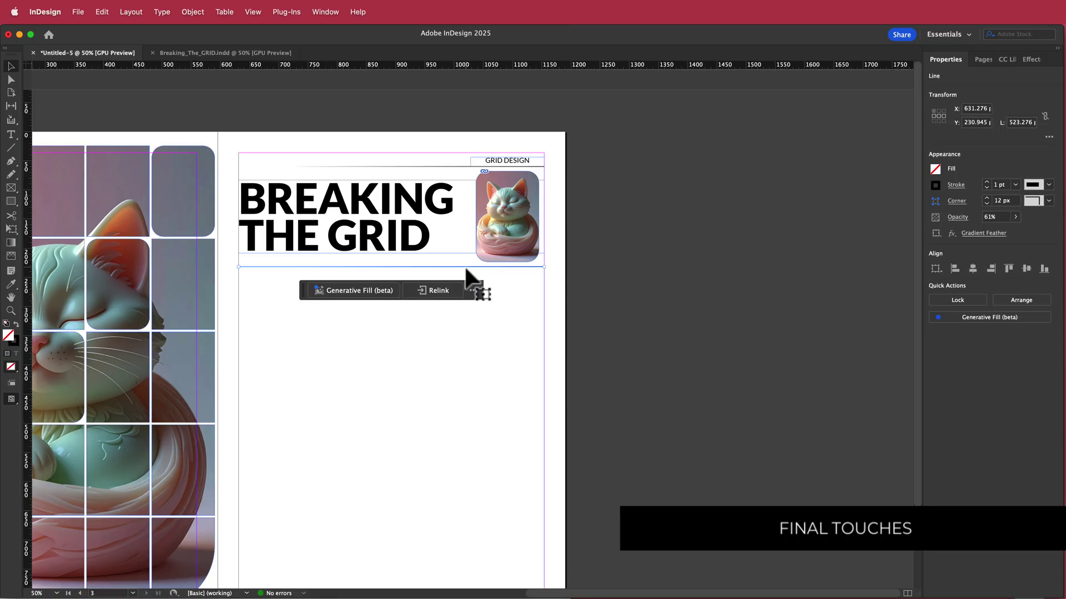
{"action": "key", "text": "Down"}
{"action": "key", "text": "Down"}
{"action": "key", "text": "Down"}
{"action": "key", "text": "Down"}
{"action": "key", "text": "Down"}
{"action": "key", "text": "Down"}
{"action": "key", "text": "Down"}
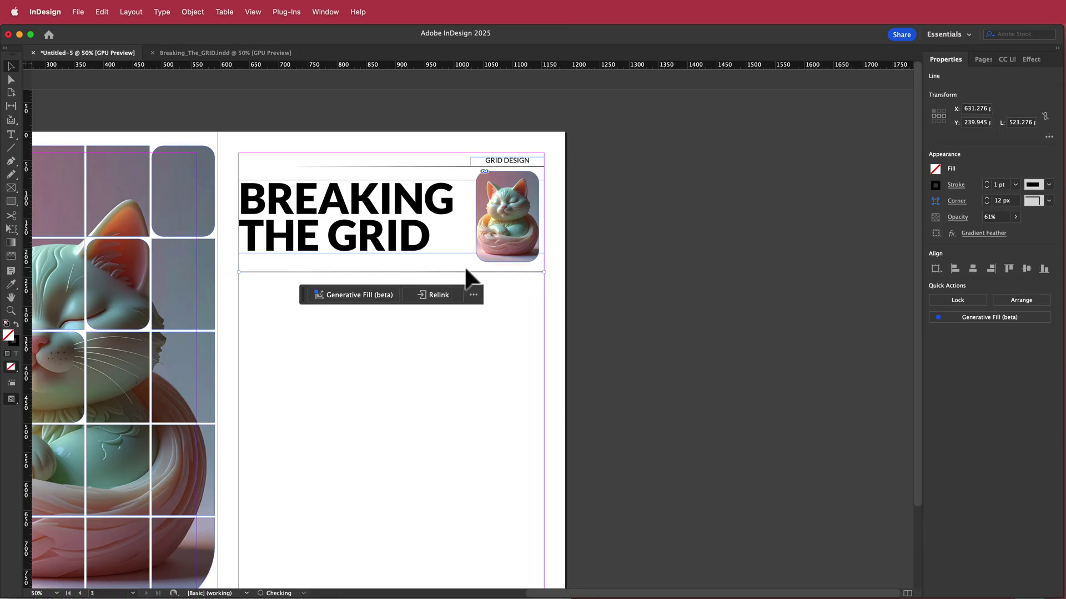
Step: Shift the headline frame slightly lower beside the cat thumbnail
{"action": "left_click", "coordinate": [501, 204]}
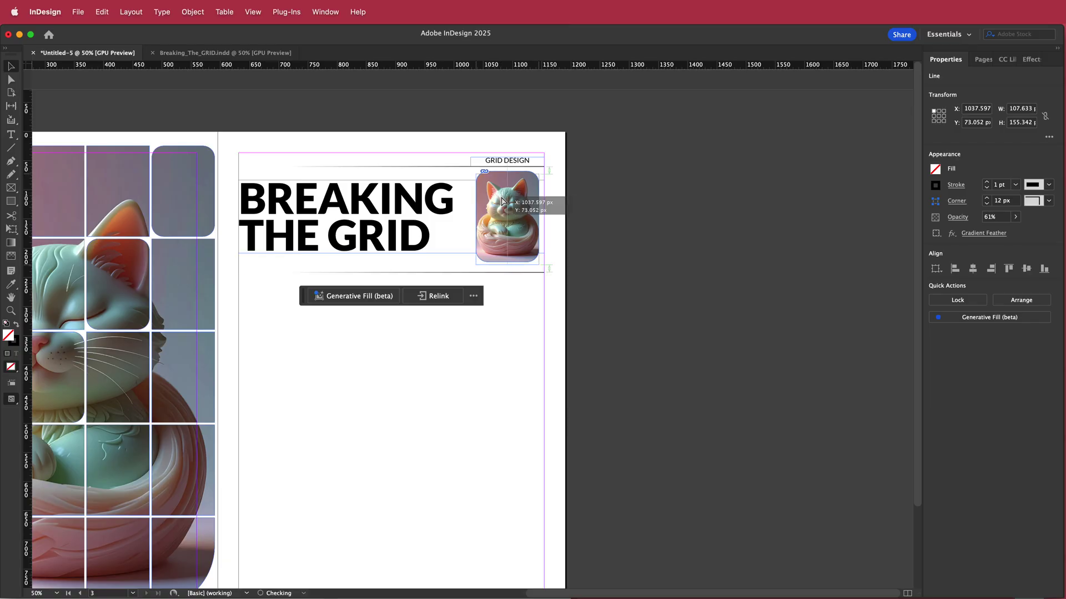
{"action": "left_click", "coordinate": [360, 211]}
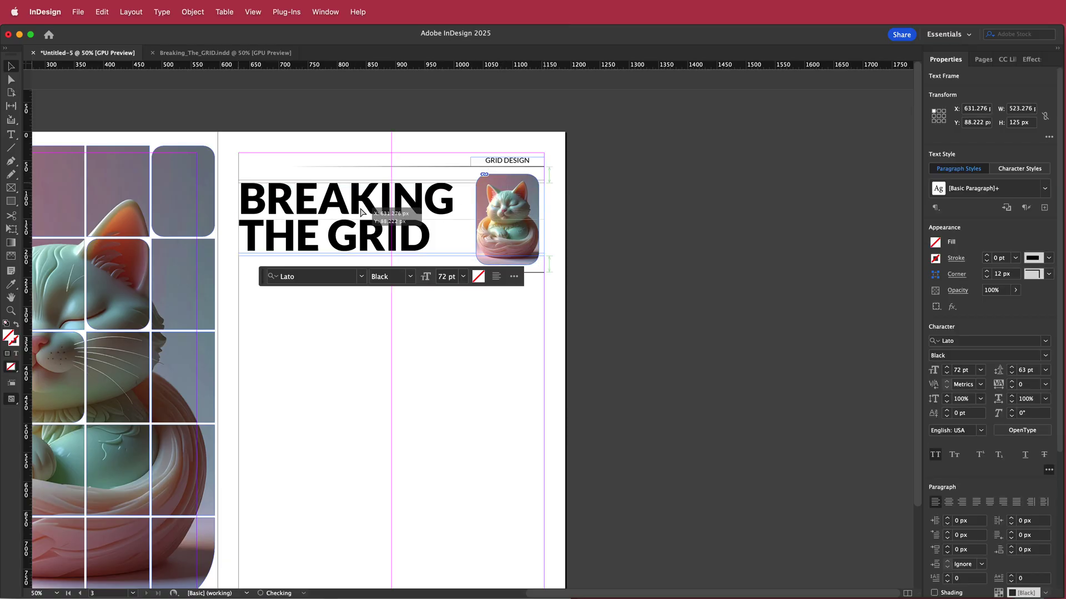
{"action": "left_click_drag", "start_coordinate": [361, 210], "coordinate": [362, 213]}
{"action": "left_click", "coordinate": [707, 213]}
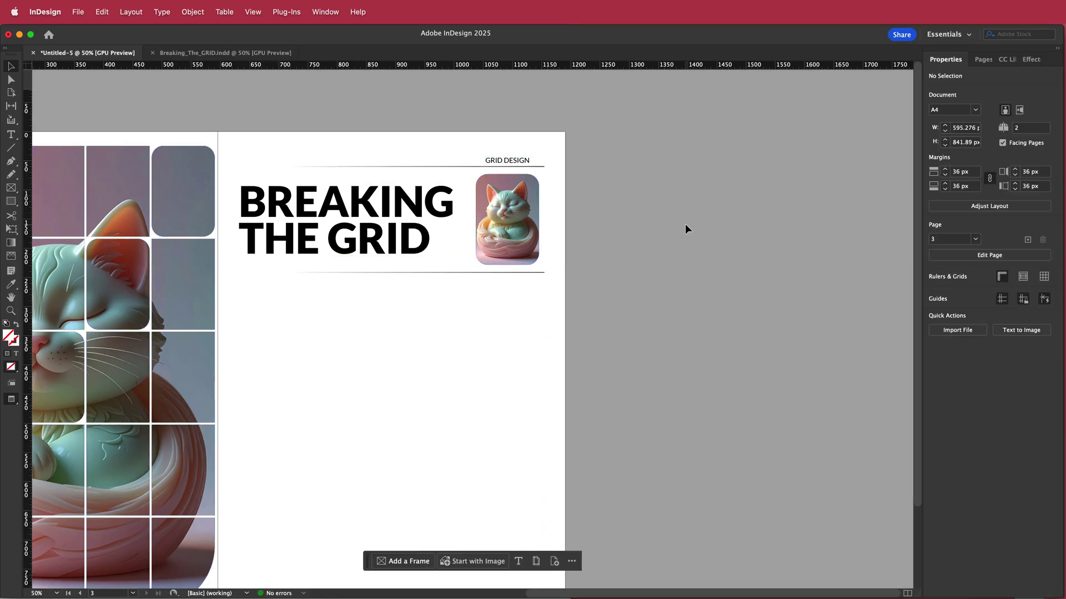
{"action": "key", "text": "t"}
{"action": "scroll", "coordinate": [399, 278], "scroll_direction": "down", "scroll_amount": 3}
Step: Paste the subtitle frame, widen it to the margins and move it under the headline
{"action": "key", "text": "super+v"}
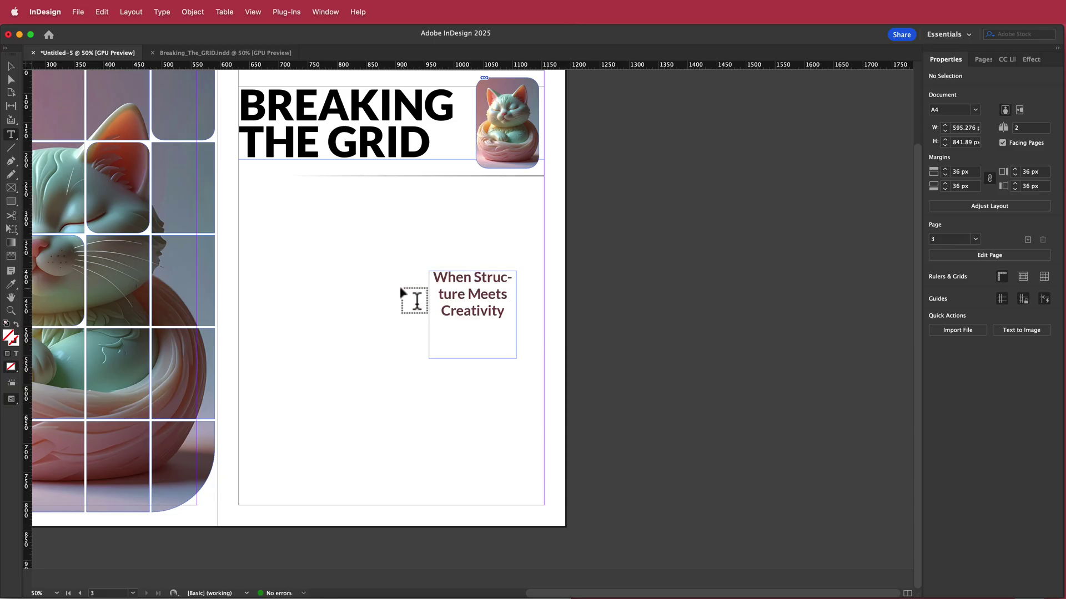
{"action": "key", "text": "v"}
{"action": "left_click", "coordinate": [430, 303]}
{"action": "left_click_drag", "start_coordinate": [430, 314], "coordinate": [239, 270]}
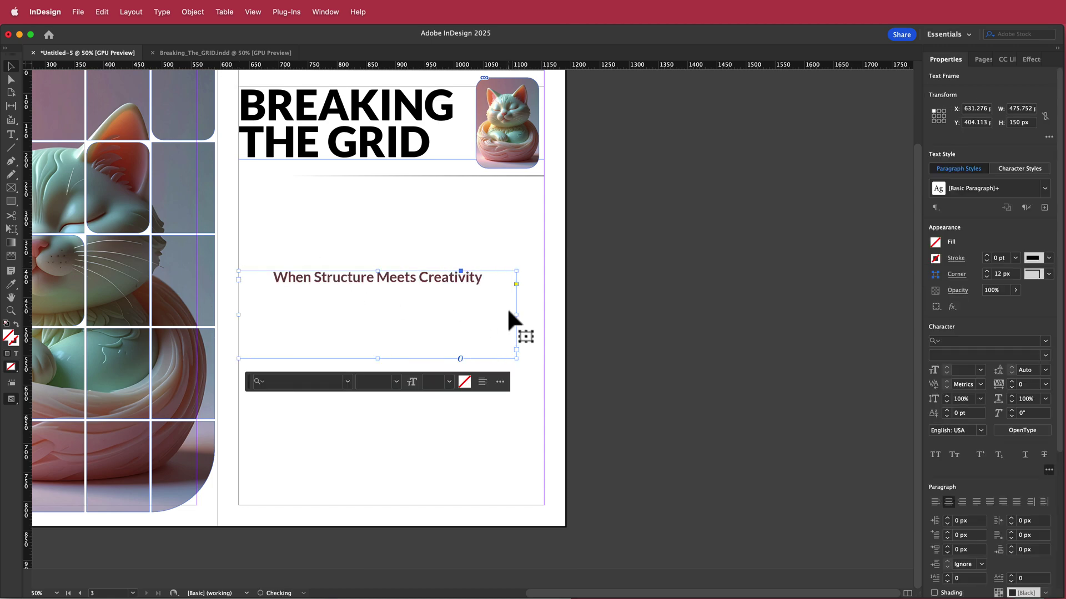
{"action": "left_click_drag", "start_coordinate": [516, 314], "coordinate": [544, 314]}
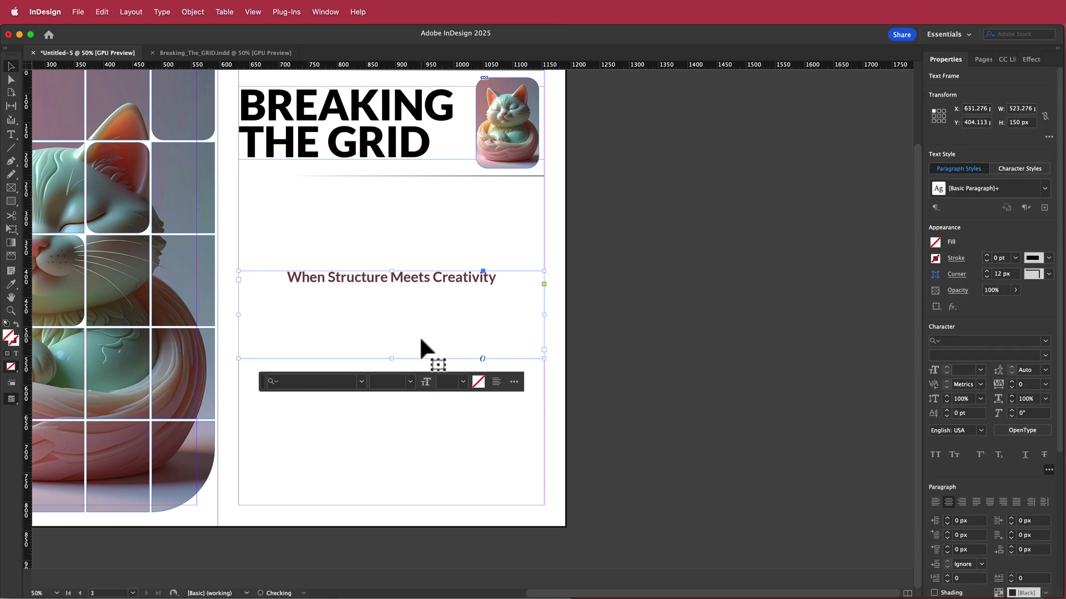
{"action": "left_click_drag", "start_coordinate": [391, 359], "coordinate": [351, 188]}
Step: Select the subtitle line and sample a colour for it from the cat image
{"action": "double_click", "coordinate": [404, 190]}
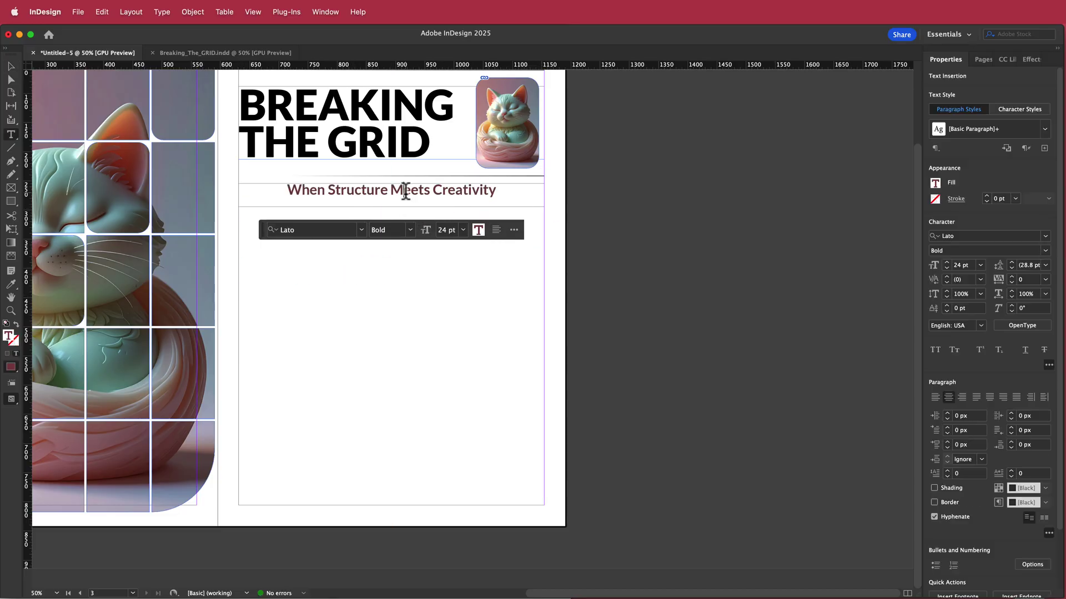
{"action": "triple_click", "coordinate": [405, 190]}
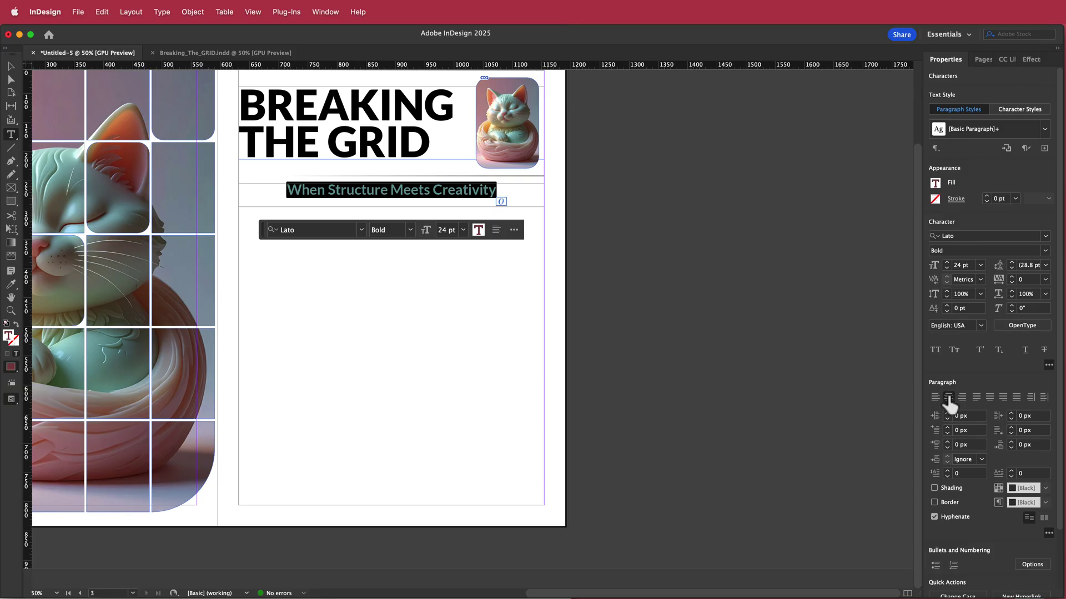
{"action": "left_click", "coordinate": [660, 254]}
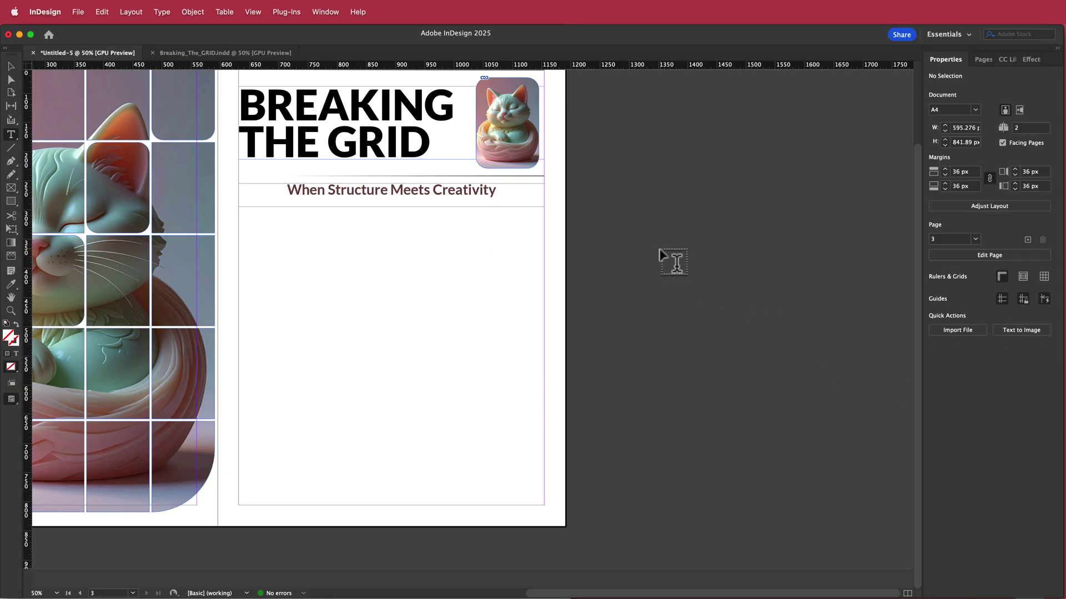
{"action": "triple_click", "coordinate": [410, 192]}
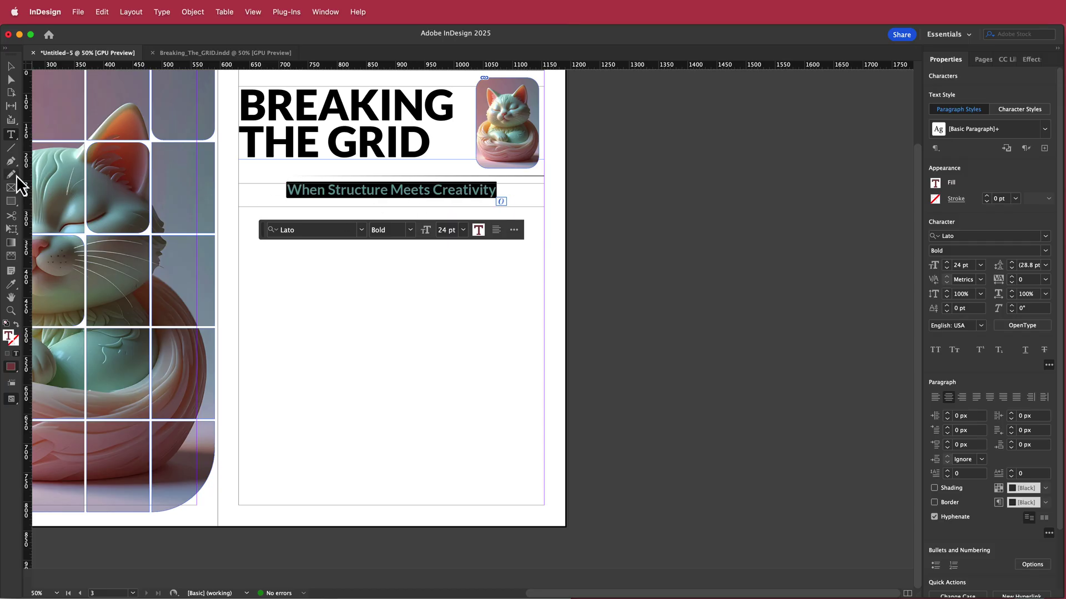
{"action": "left_click", "coordinate": [11, 285]}
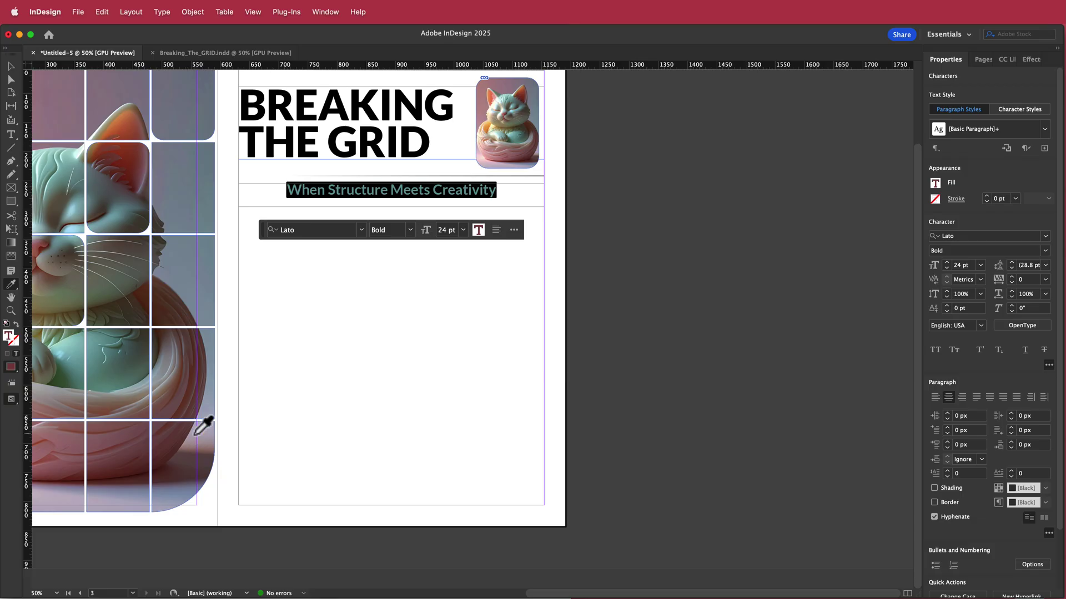
{"action": "left_click", "coordinate": [177, 435]}
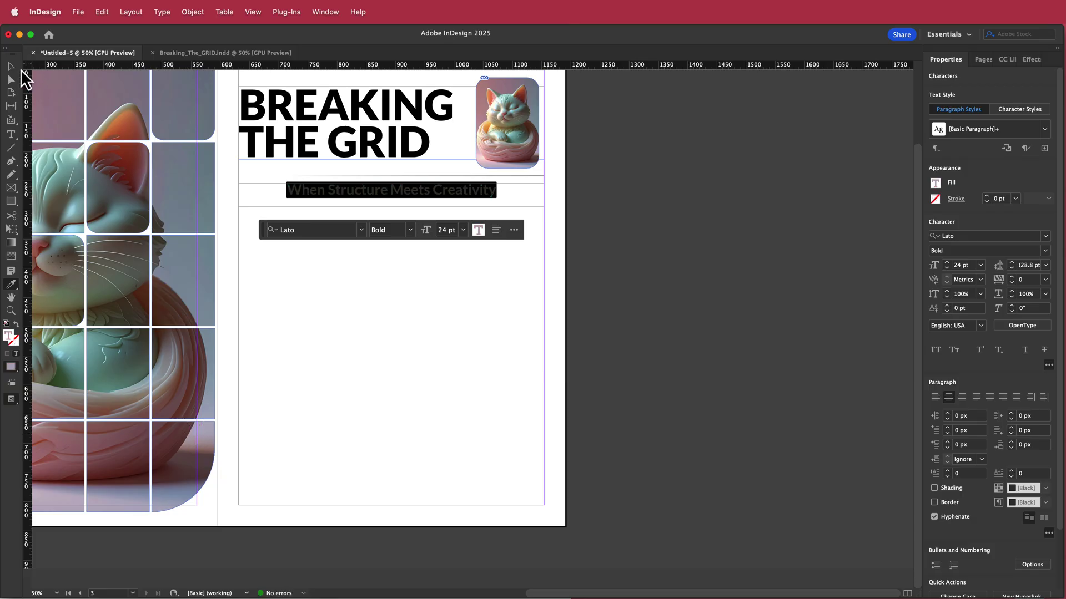
{"action": "left_click", "coordinate": [11, 67]}
Step: Reselect all the subtitle text and recolour it mauve sampled from the cat image
{"action": "double_click", "coordinate": [388, 190]}
{"action": "key", "text": "super+a"}
{"action": "left_click", "coordinate": [11, 285]}
{"action": "left_click", "coordinate": [99, 428]}
{"action": "left_click", "coordinate": [11, 67]}
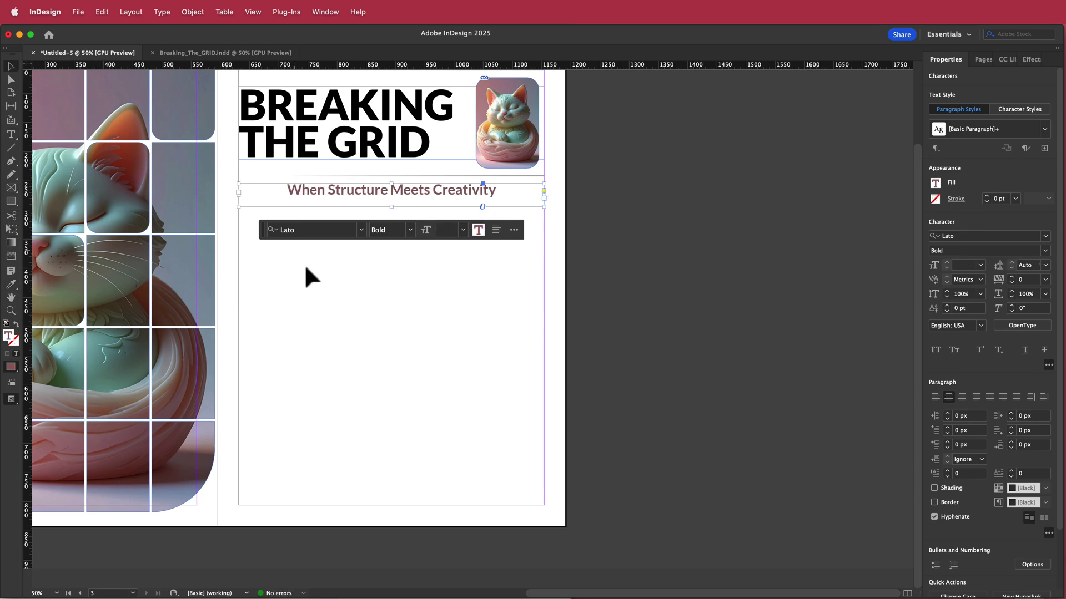
{"action": "left_click", "coordinate": [402, 230]}
Step: Tighten the subtitle frame's bottom edge
{"action": "left_click", "coordinate": [392, 205]}
{"action": "left_click_drag", "start_coordinate": [393, 205], "coordinate": [393, 202]}
{"action": "left_click", "coordinate": [684, 226]}
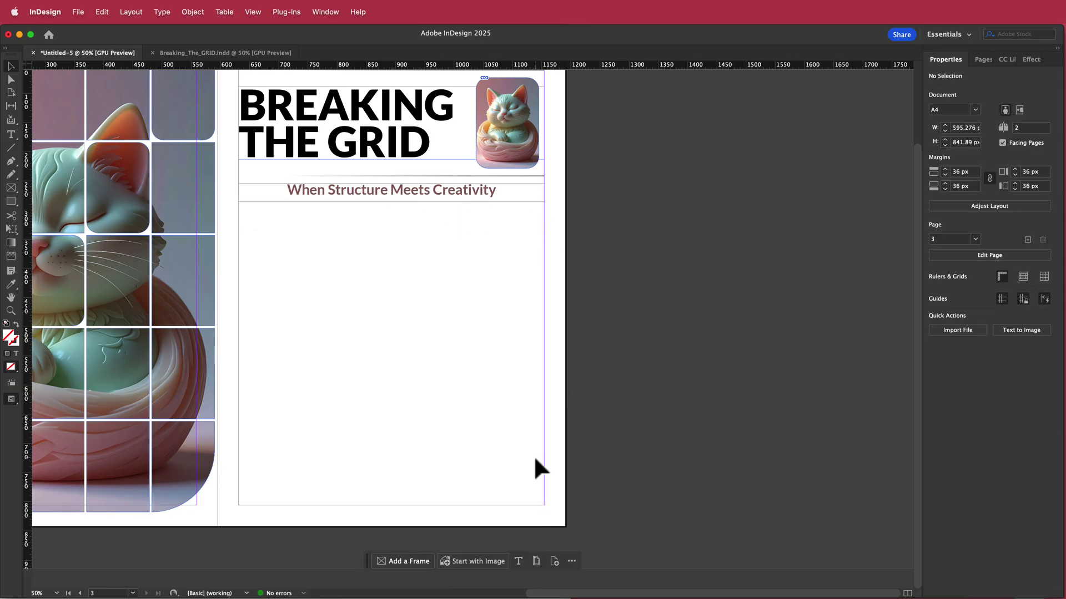
Step: Drag the faded rule from under the headline down to the right page's bottom margin
{"action": "left_click", "coordinate": [460, 177]}
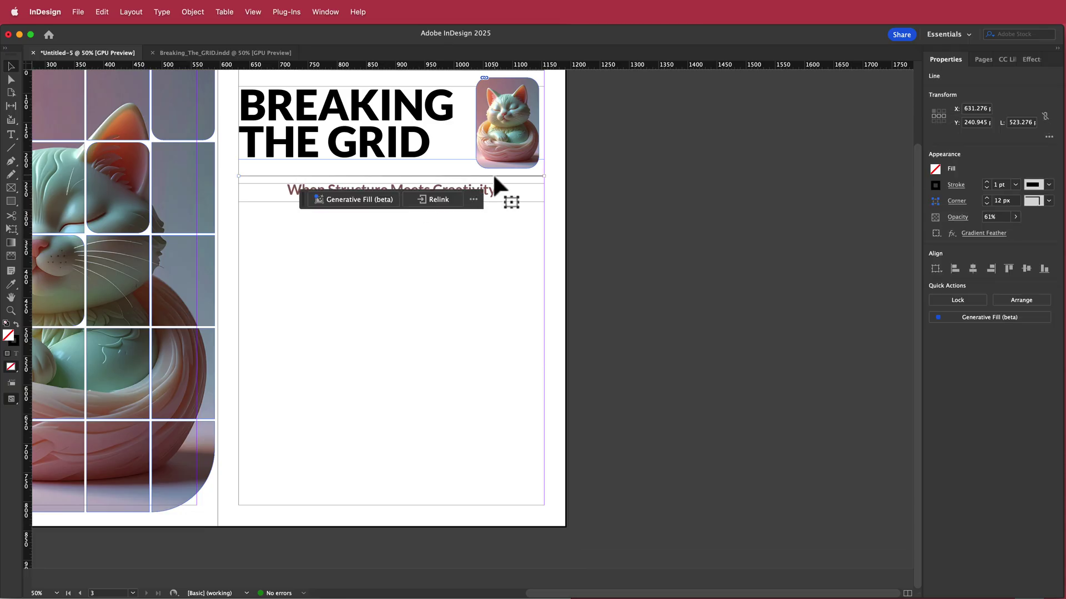
{"action": "left_click_drag", "start_coordinate": [496, 182], "coordinate": [493, 241]}
{"action": "left_click_drag", "start_coordinate": [493, 474], "coordinate": [328, 506]}
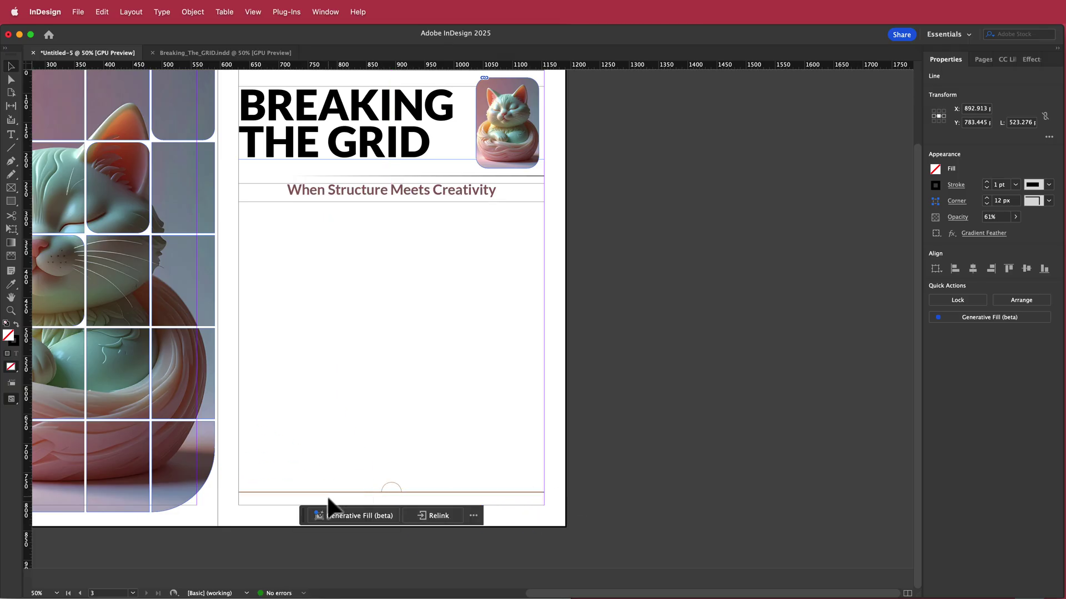
{"action": "left_click", "coordinate": [419, 446]}
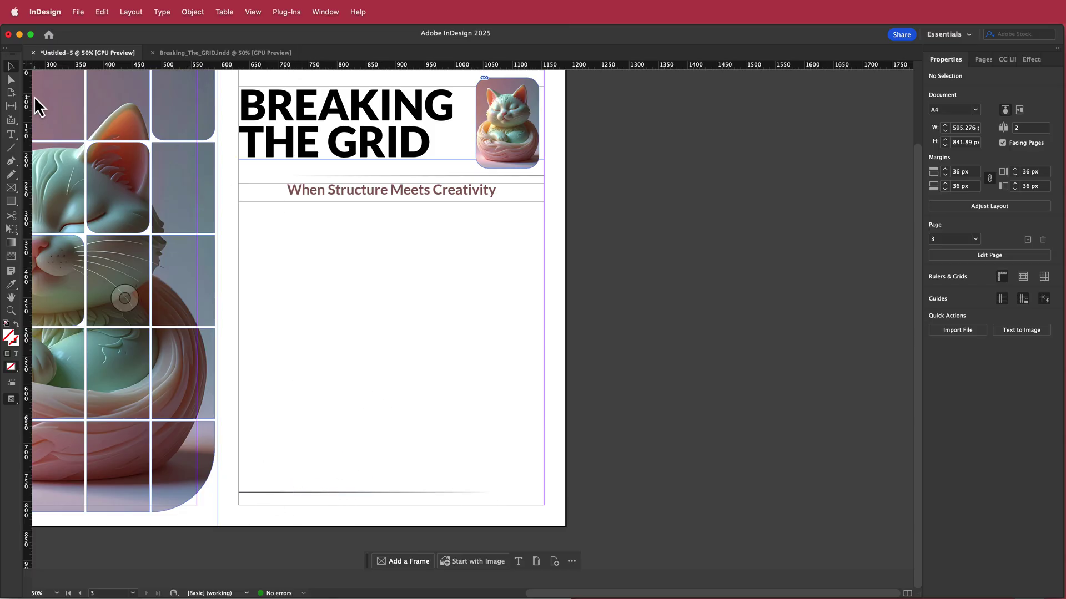
Step: Draw a body-text frame below the subtitle and fill it with placeholder text
{"action": "left_click", "coordinate": [11, 135]}
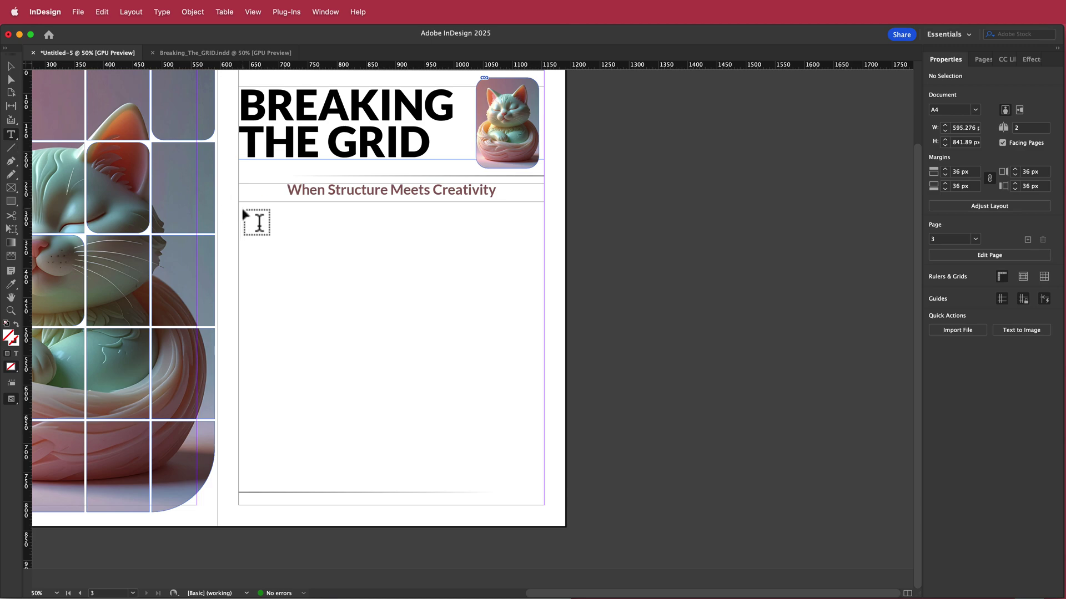
{"action": "left_click_drag", "start_coordinate": [239, 203], "coordinate": [543, 486]}
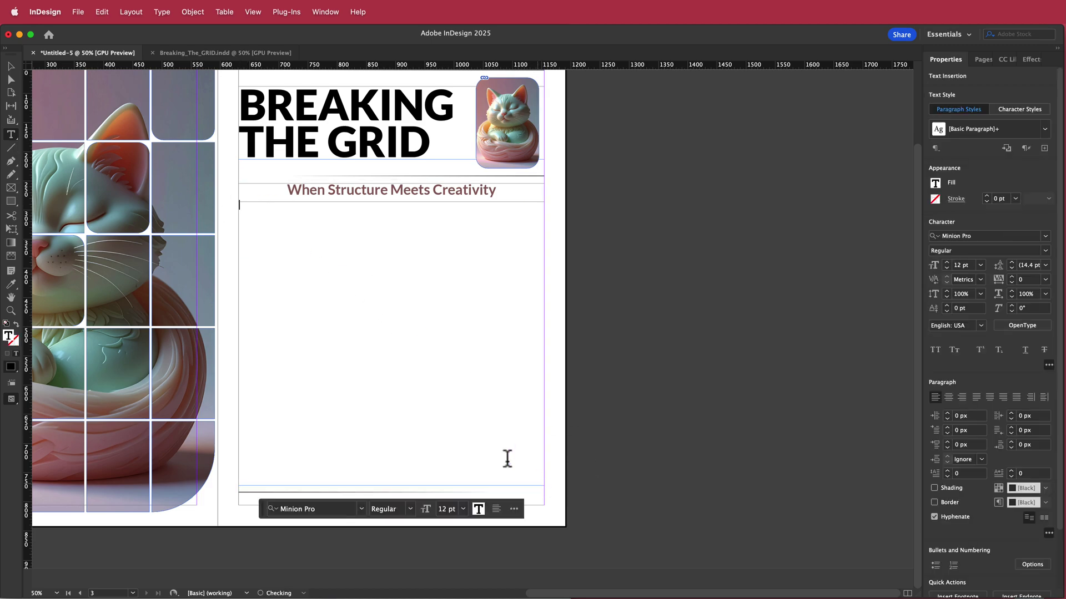
{"action": "left_click", "coordinate": [131, 13]}
{"action": "mouse_move", "coordinate": [161, 13]}
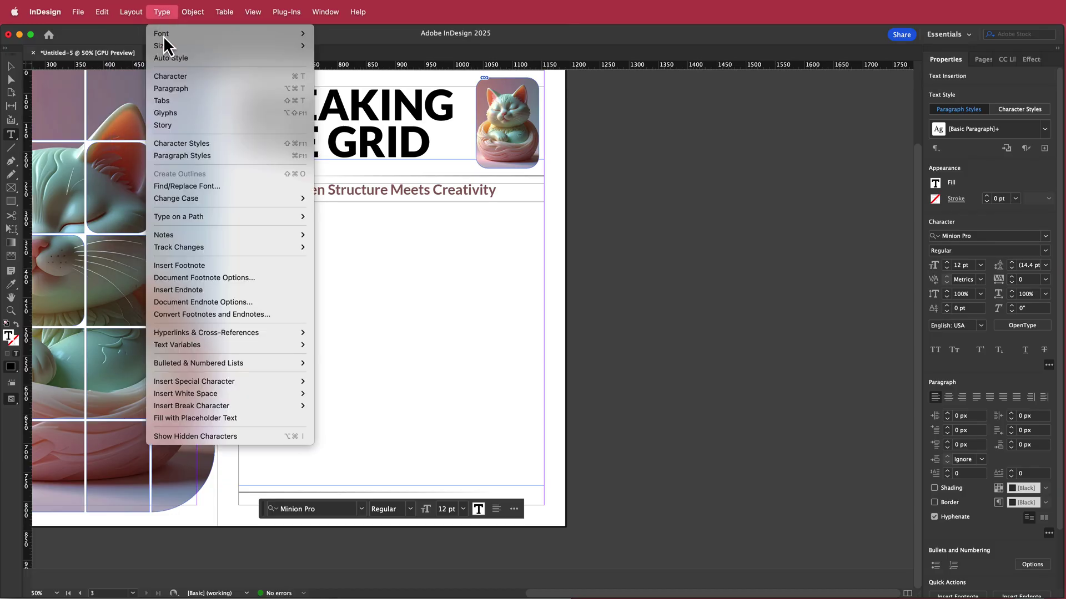
{"action": "left_click", "coordinate": [232, 419]}
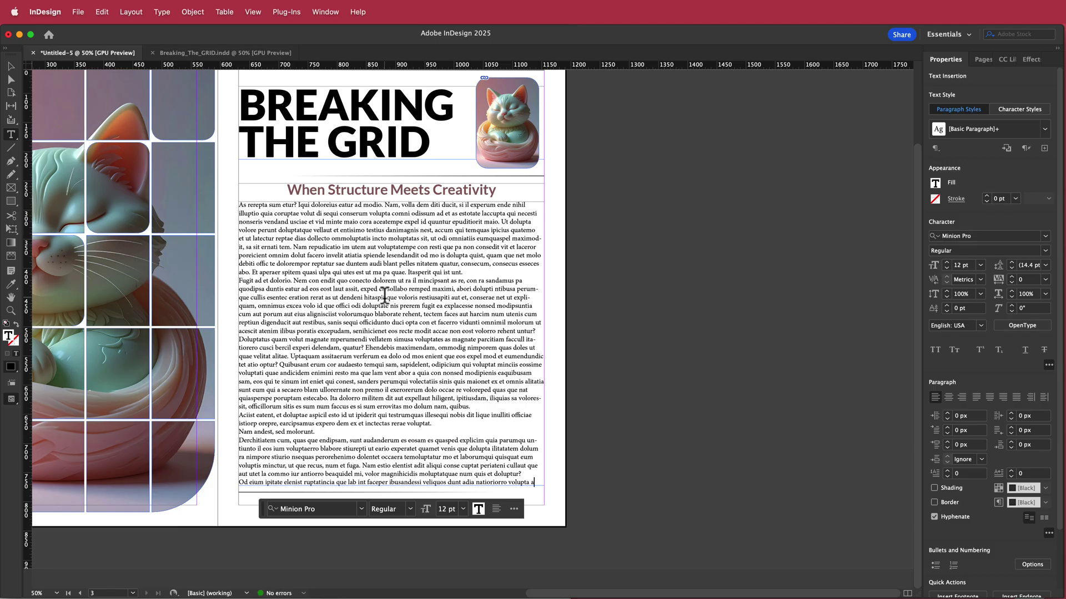
Step: Set all the placeholder text in Lato Light
{"action": "key", "text": "super+a"}
{"action": "left_click", "coordinate": [969, 239]}
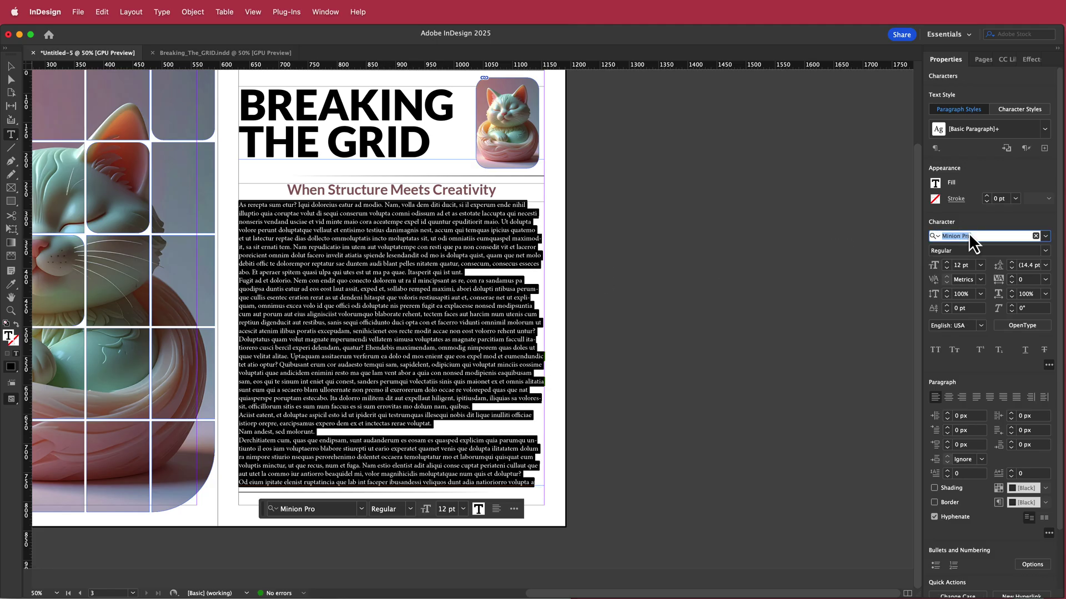
{"action": "type", "text": "lato"}
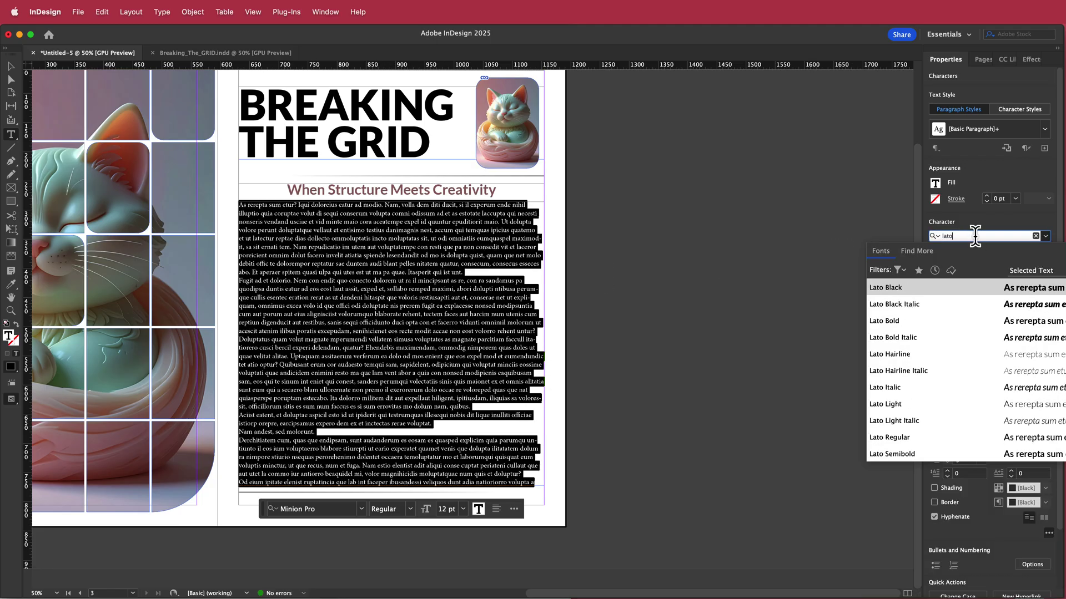
{"action": "left_click", "coordinate": [927, 400]}
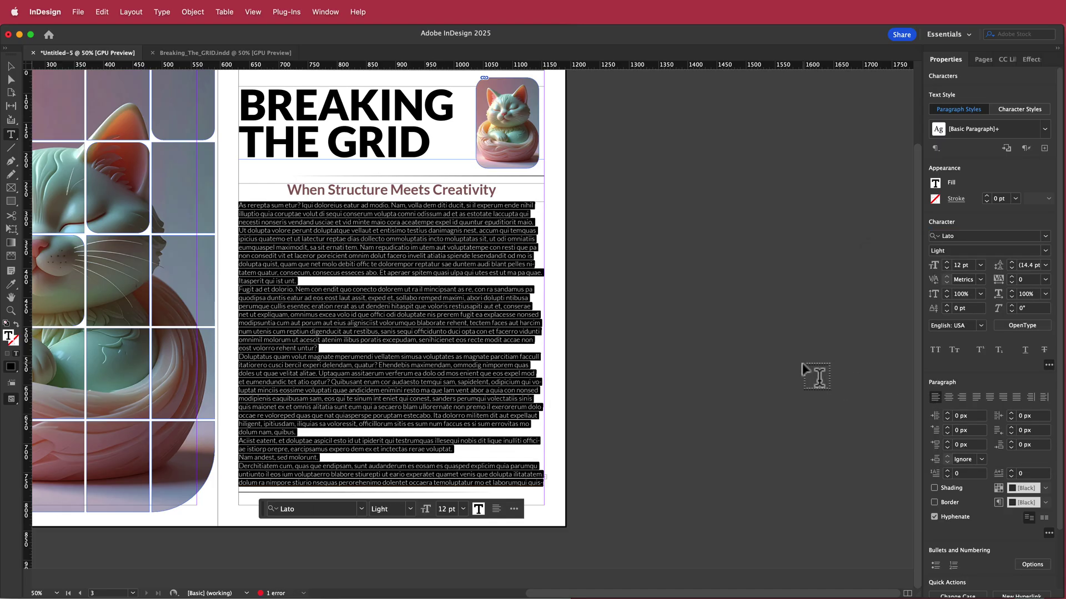
{"action": "left_click", "coordinate": [431, 278]}
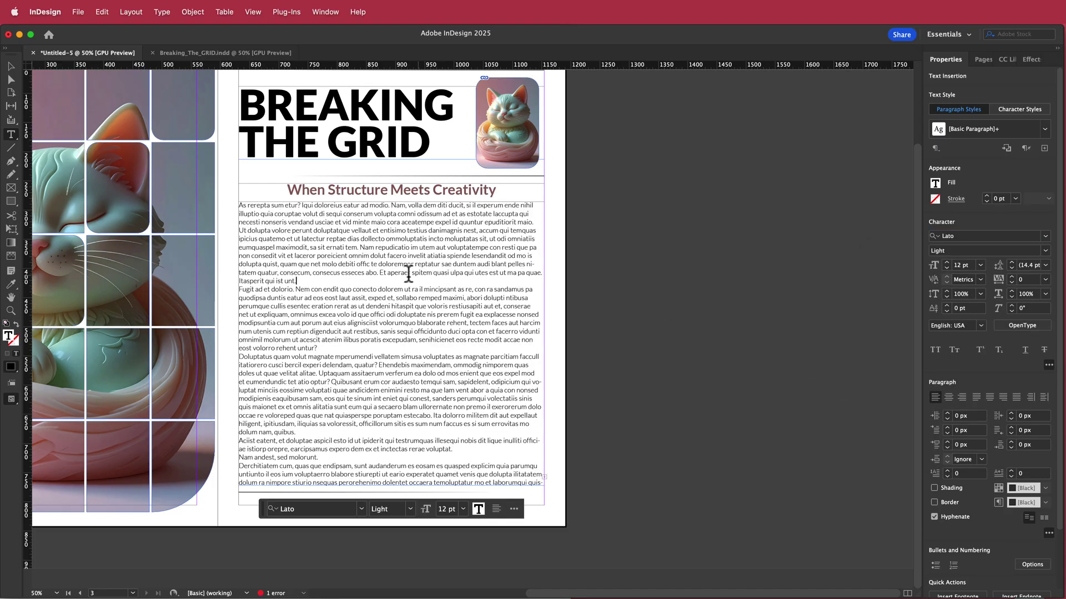
{"action": "left_click", "coordinate": [240, 206]}
Step: Make the first letter A a two-line, one-character drop cap
{"action": "key", "text": "shift+Right"}
{"action": "left_click", "coordinate": [947, 471]}
{"action": "left_click", "coordinate": [947, 470]}
{"action": "left_click", "coordinate": [411, 253]}
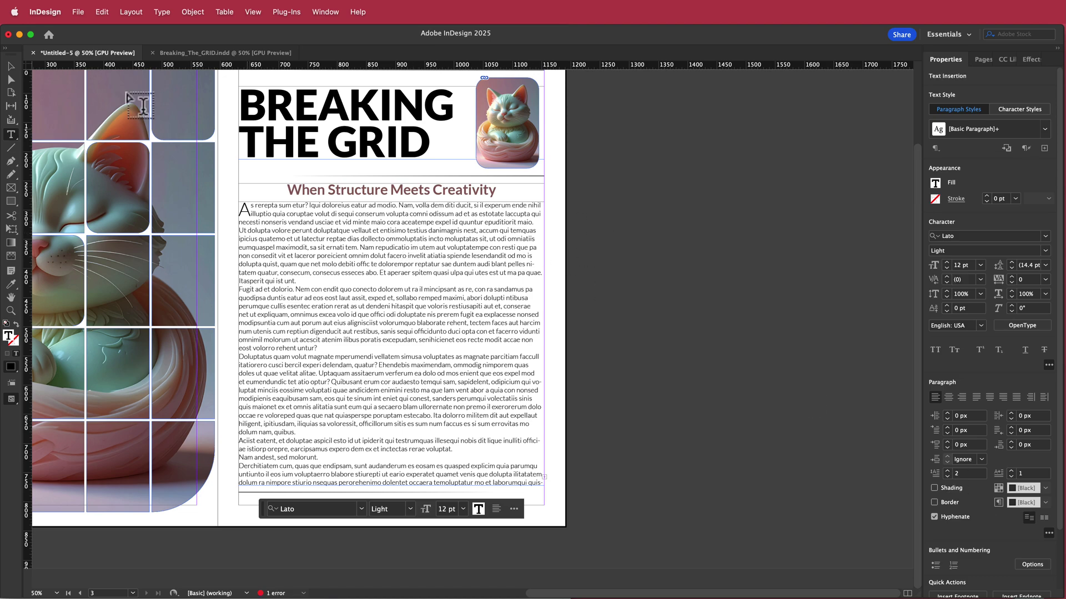
Step: Switch to Preview mode and pan to view the whole finished spread
{"action": "left_click", "coordinate": [11, 65]}
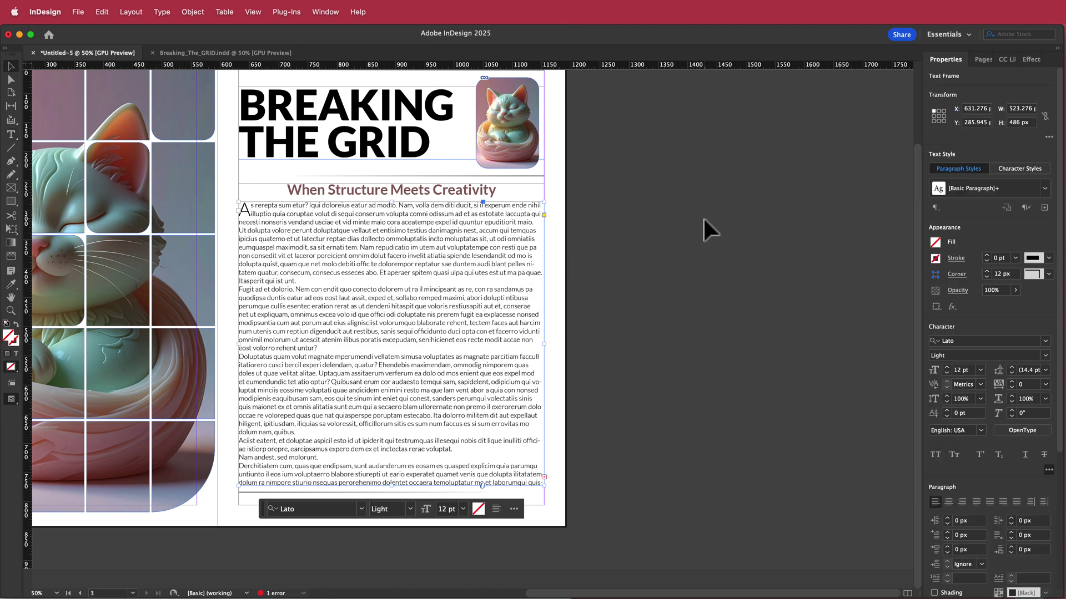
{"action": "key", "text": "w"}
{"action": "key", "text": "h"}
{"action": "left_click_drag", "start_coordinate": [327, 271], "coordinate": [547, 320]}
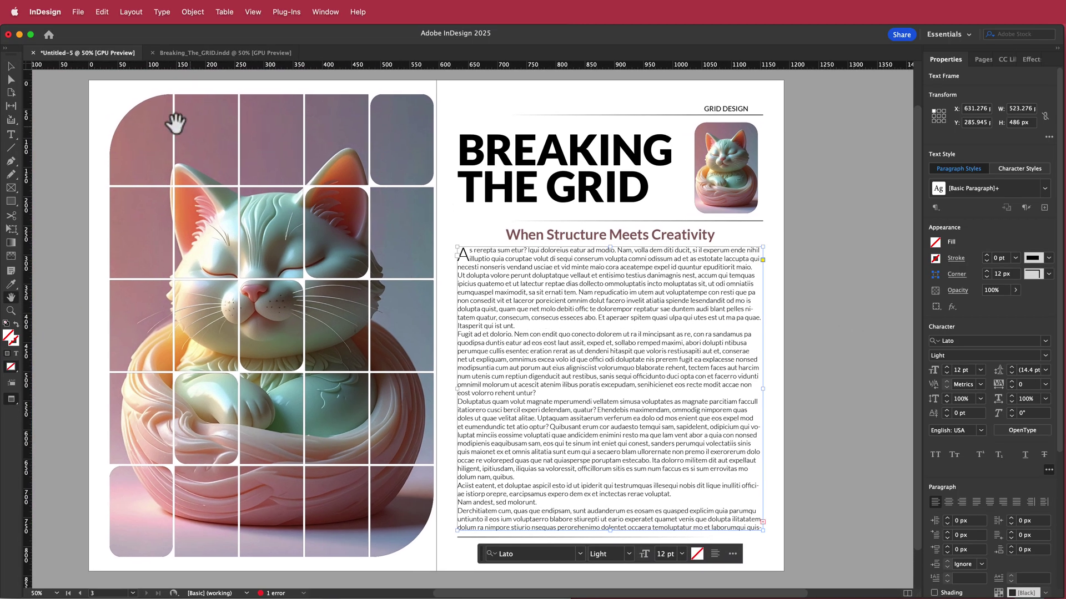
{"action": "left_click", "coordinate": [11, 67]}
{"action": "left_click", "coordinate": [811, 192]}
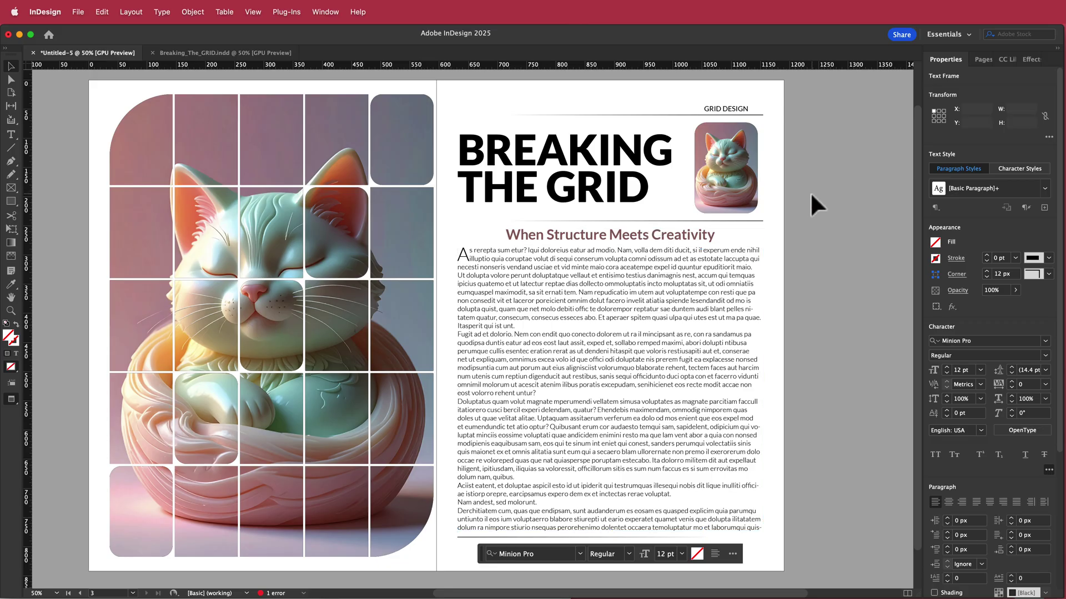